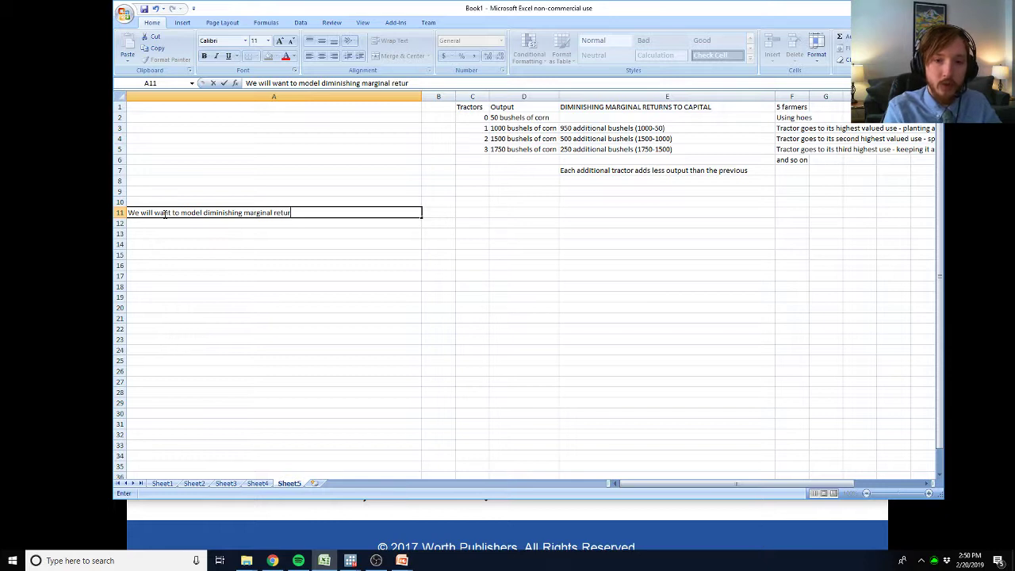
Complete the A11 note with "returns to capital" and write beneath it "Each additional unit of capital (K) adds less to output (Y) than the previous".
key("Return")
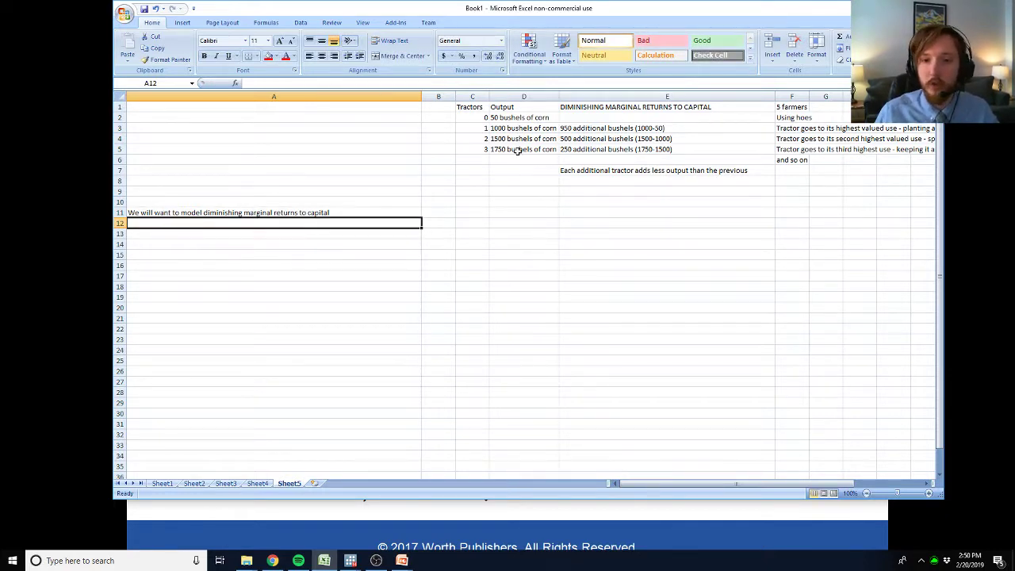
type("Each additiona")
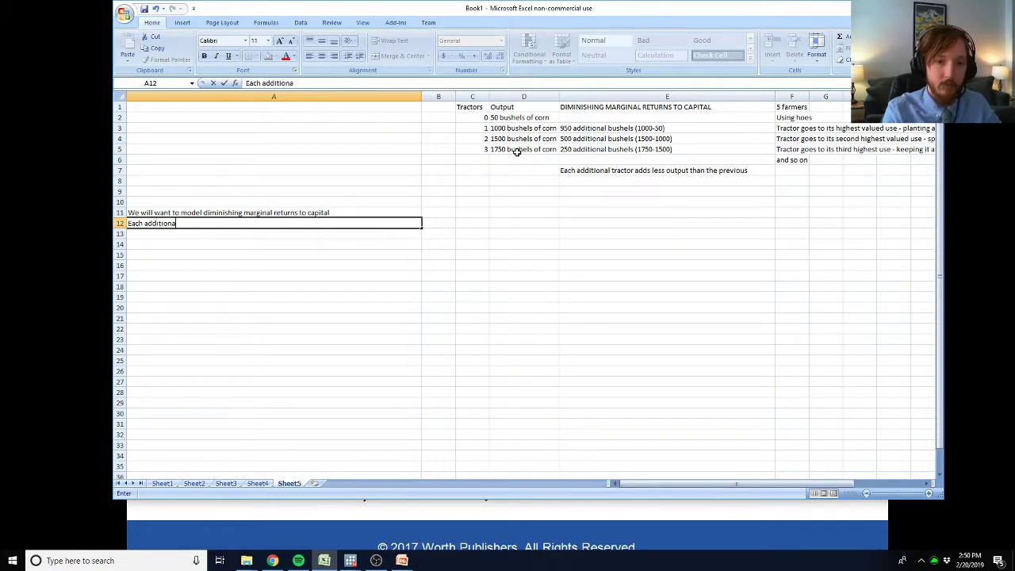
type("l unit of capital ")
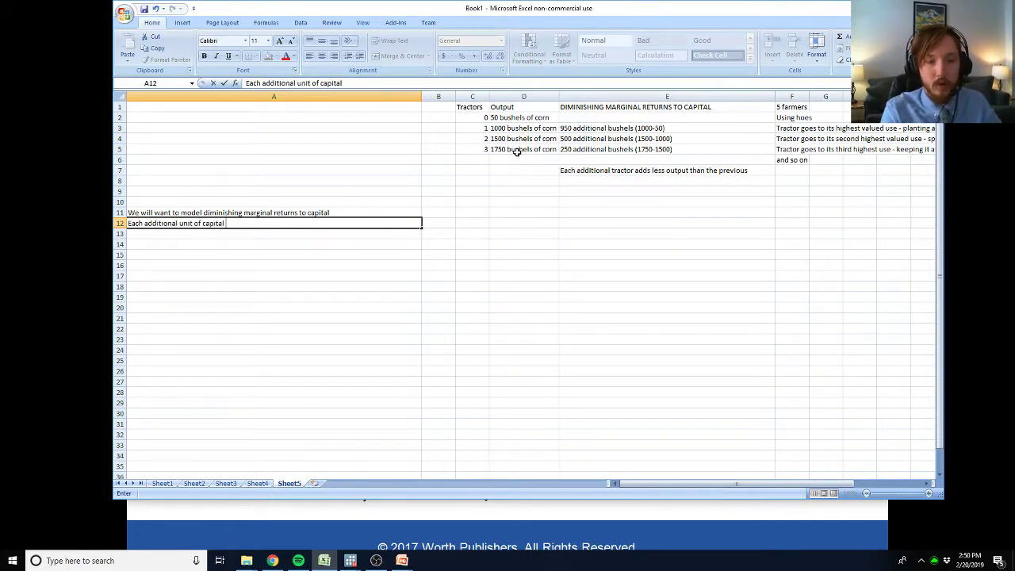
type("adds less to output (YU")
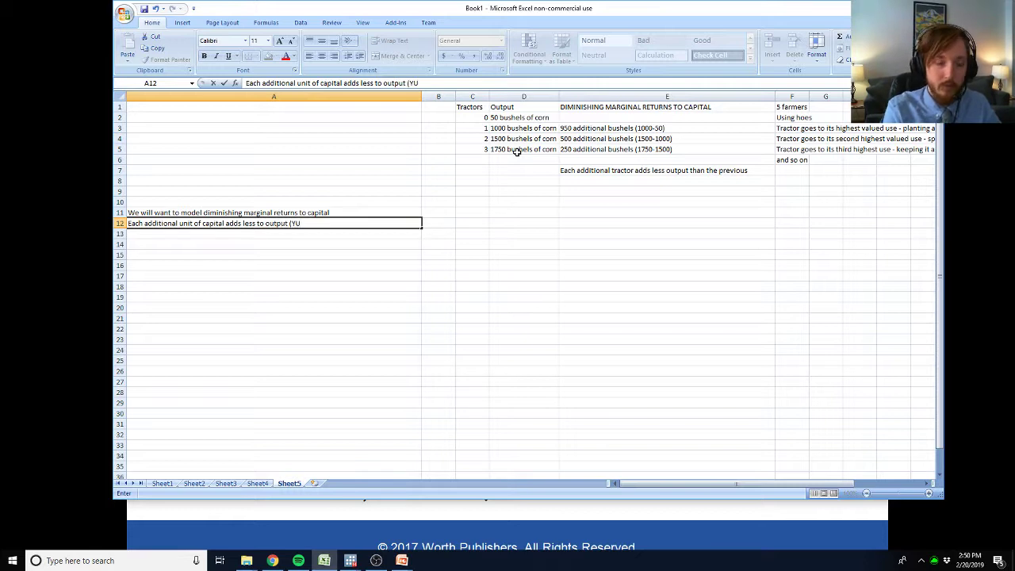
key("BackSpace")
type(")")
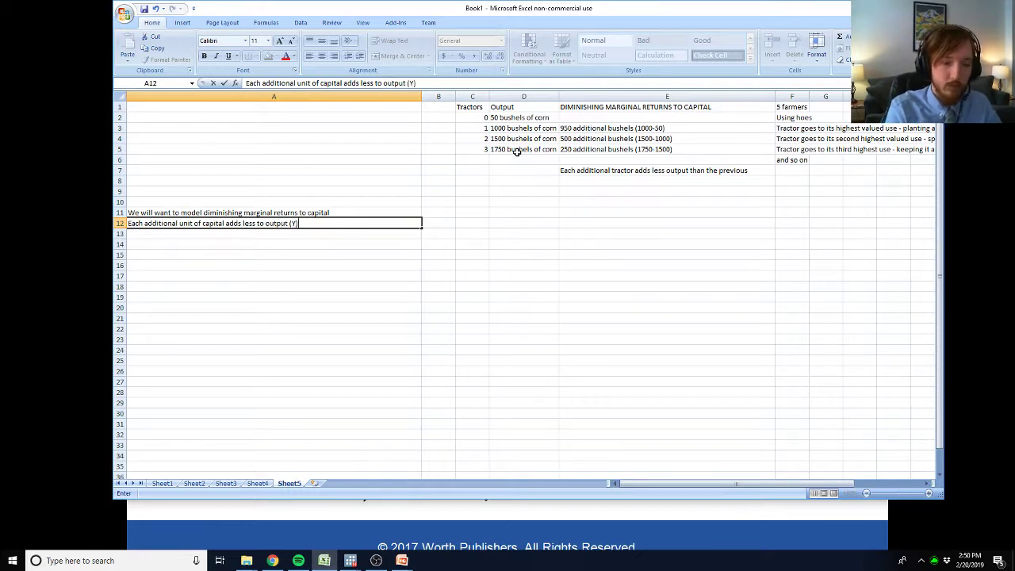
type(" than")
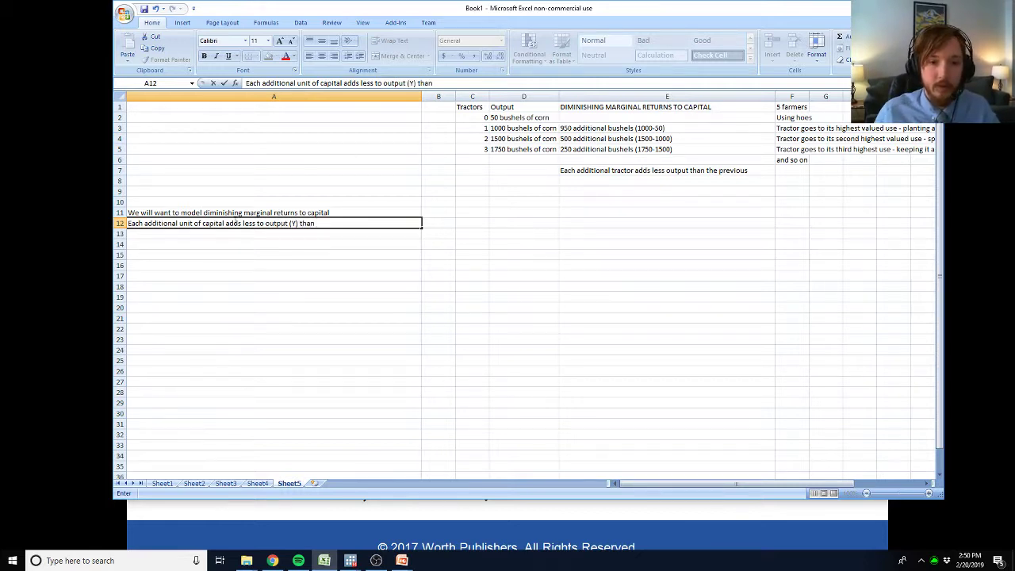
type(" the previous")
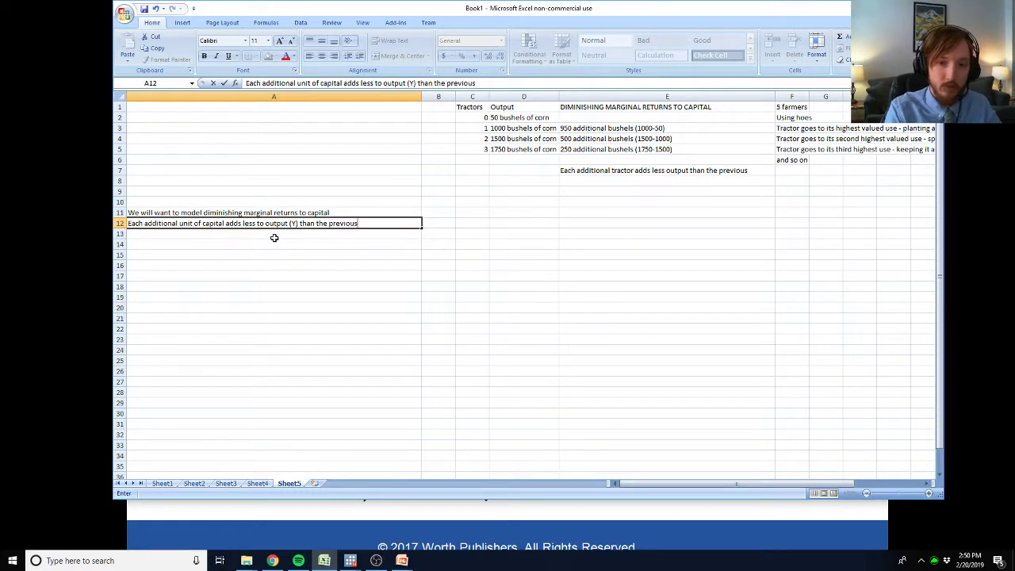
left_click(226, 223)
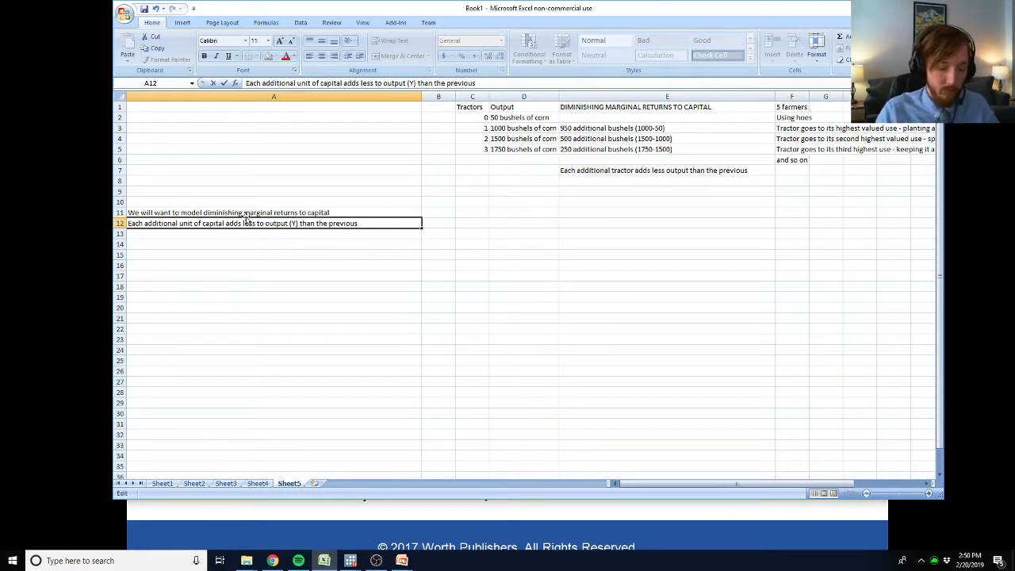
type("(K)")
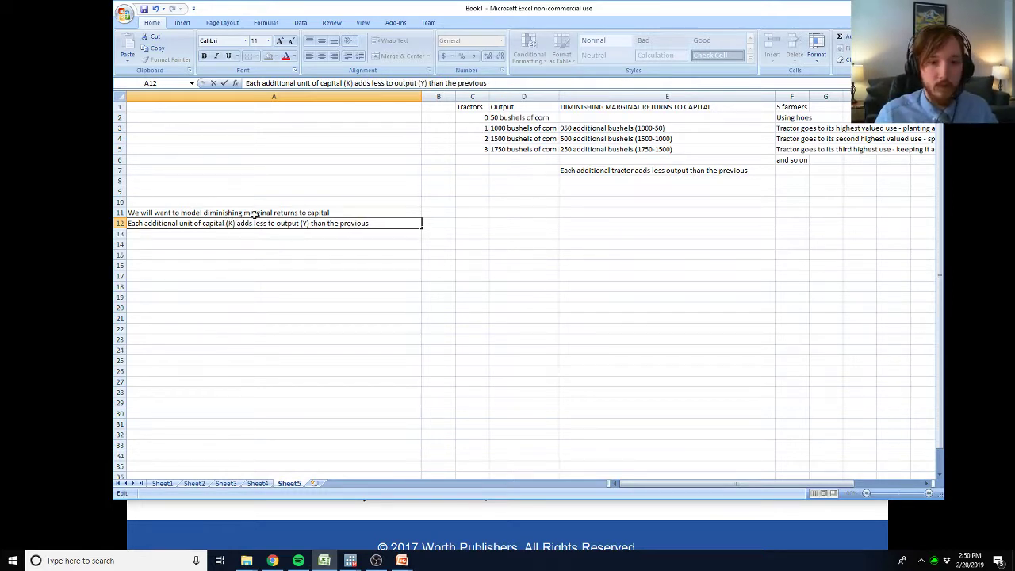
Enter "We will use the simplest diminishing function" in cell A14 and the equation "Y = sqrt(K)" in cell A15.
left_click(319, 244)
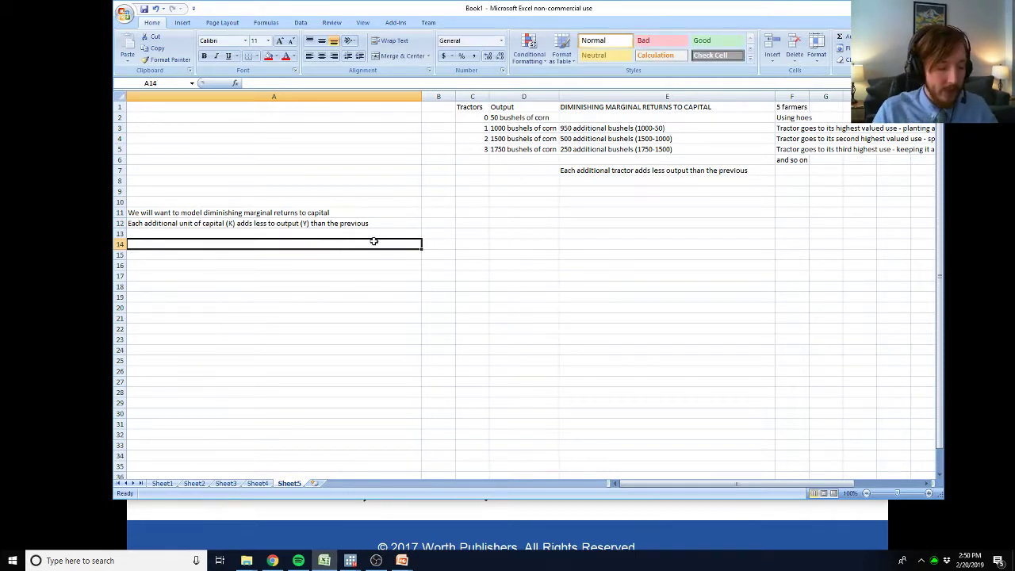
type("We will")
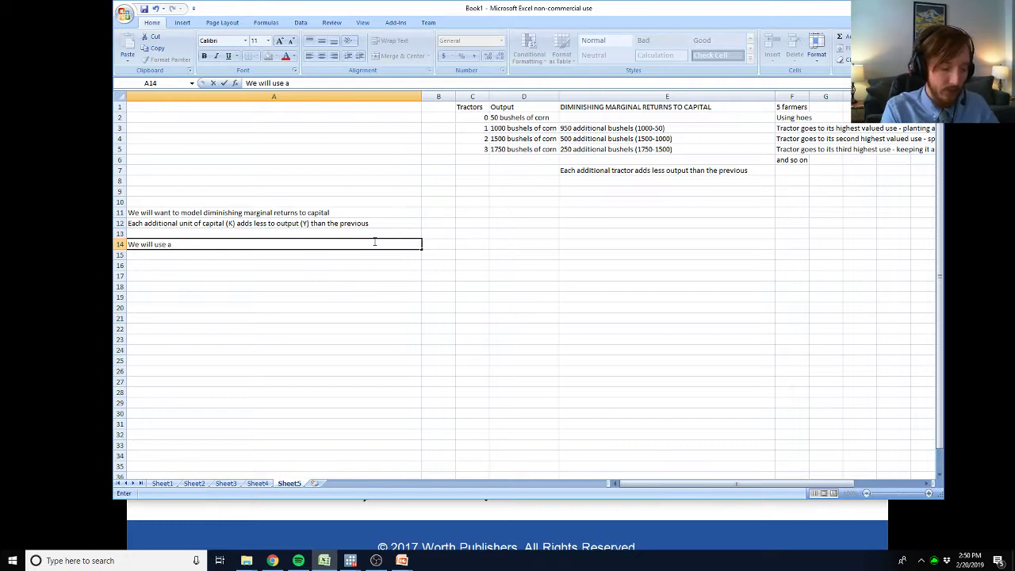
type(" use the simpl")
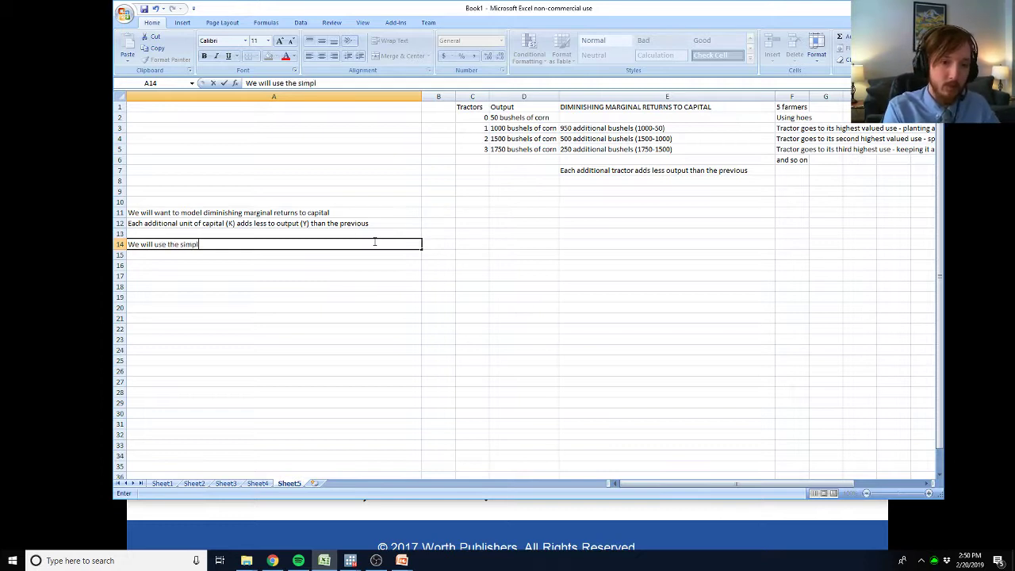
type("est di")
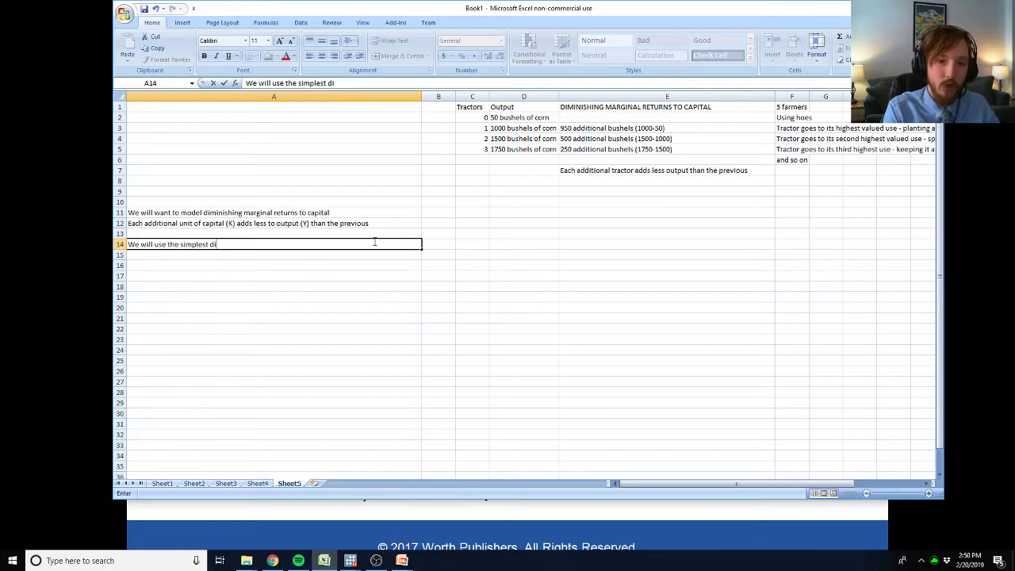
type("minishing function")
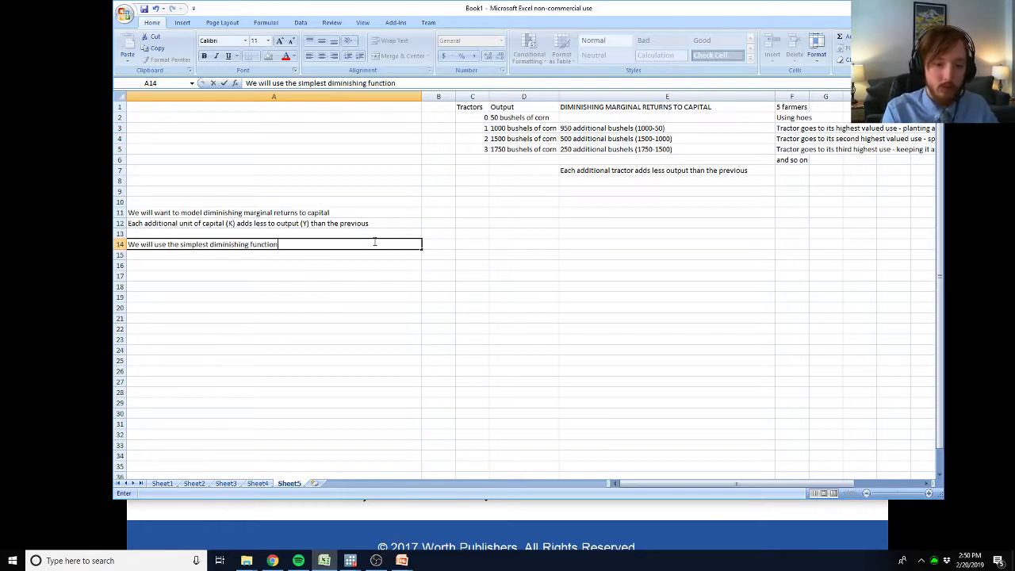
key("Return")
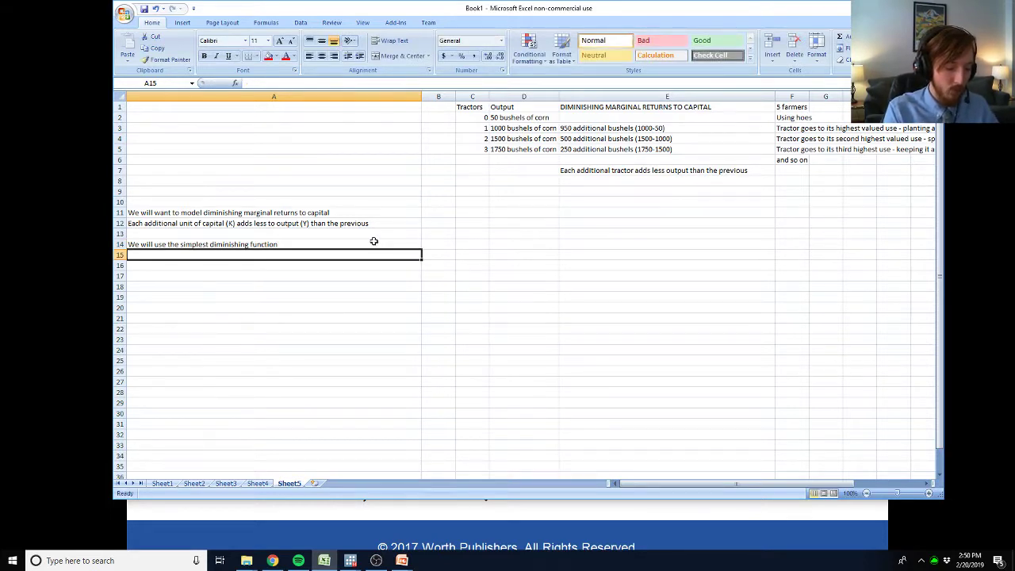
type("Y = sq")
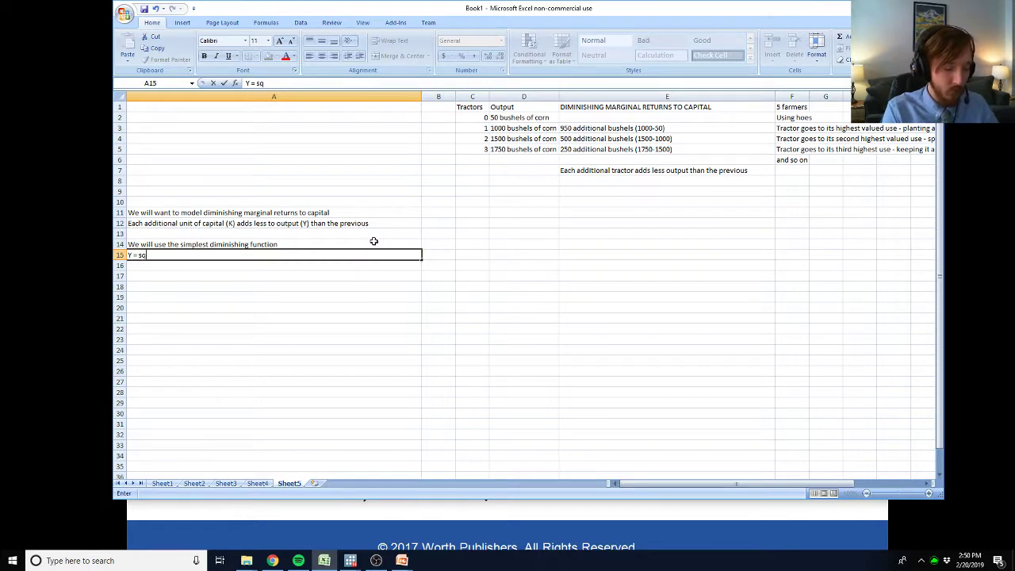
type("rt(K)")
key("Return")
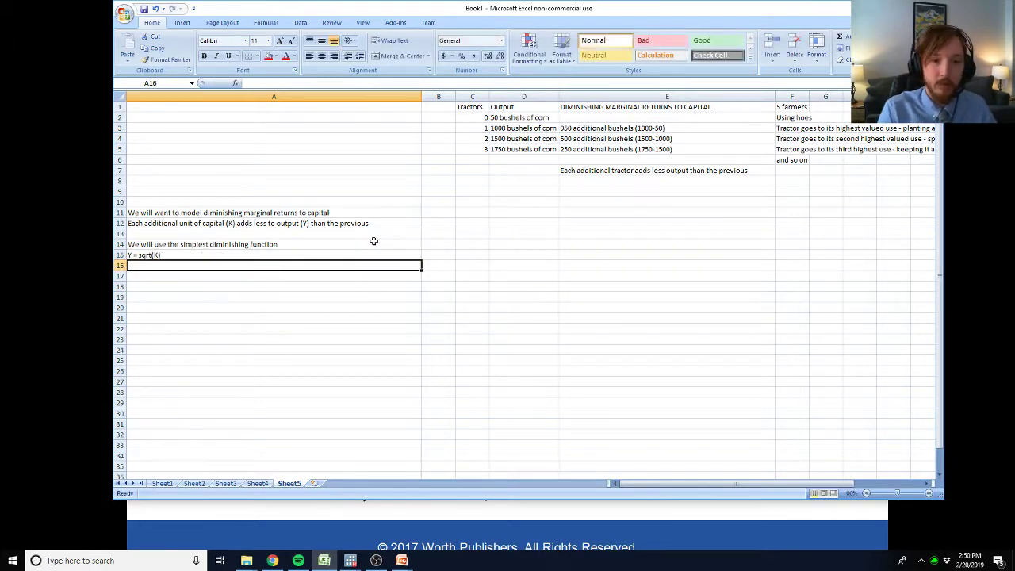
Look at the production function on the PowerPoint Solow Model slide and return to the Excel workbook.
left_click(9, 389)
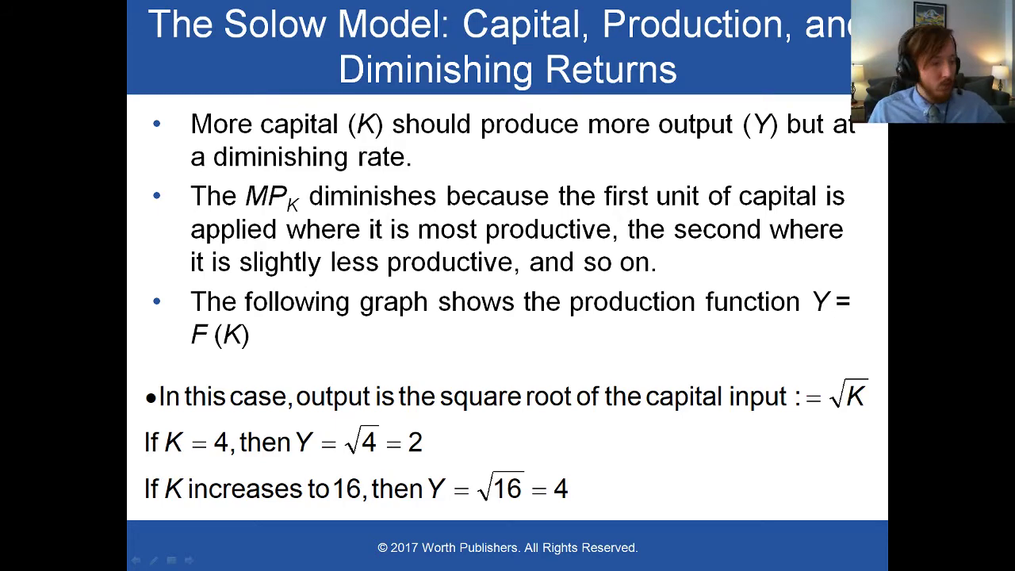
key("alt+Tab")
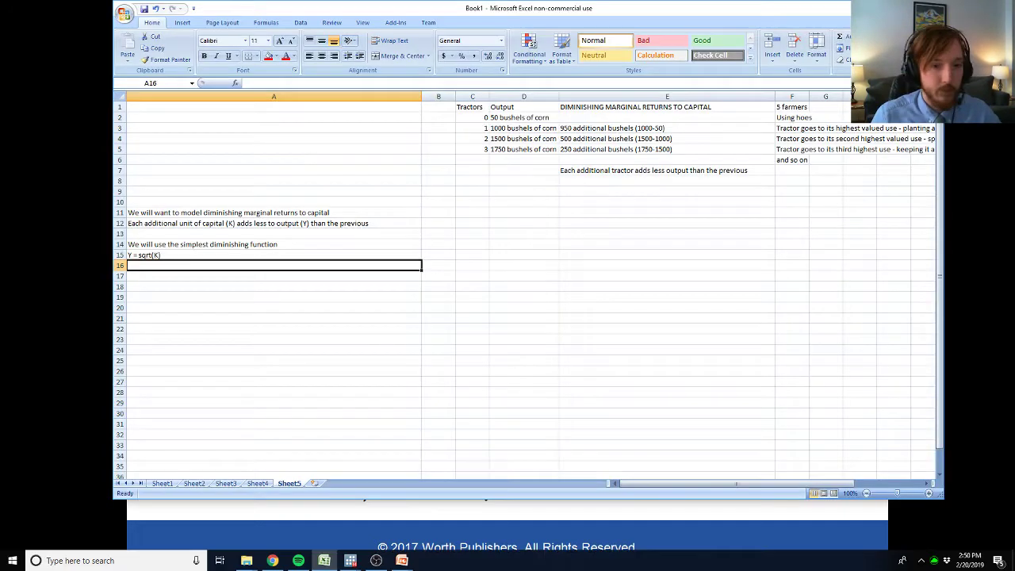
Add the table headers "Output (Y)" in A17 and "Capital (K)" in B17, and widen column B to fit its header.
left_click(147, 276)
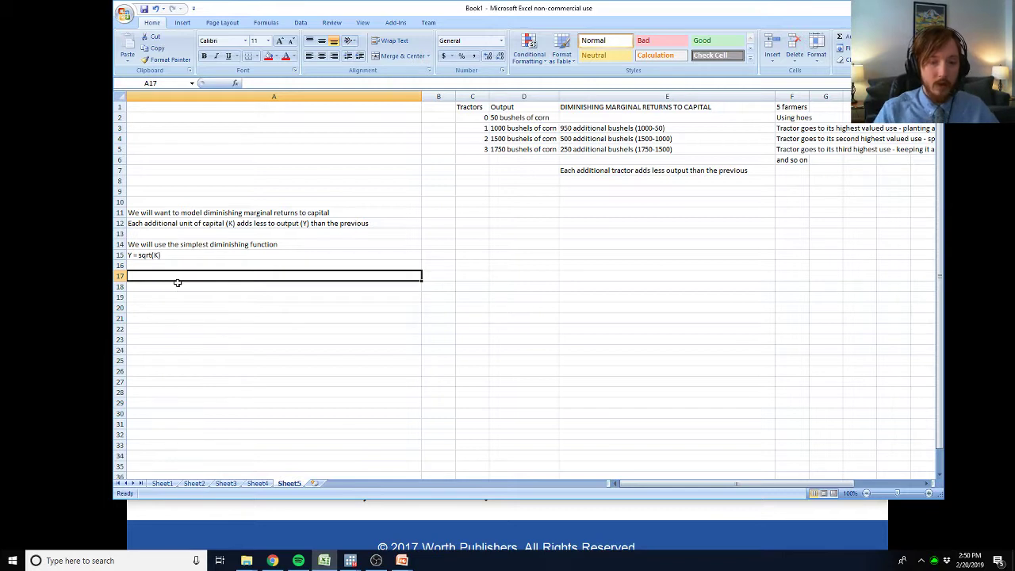
type("Output")
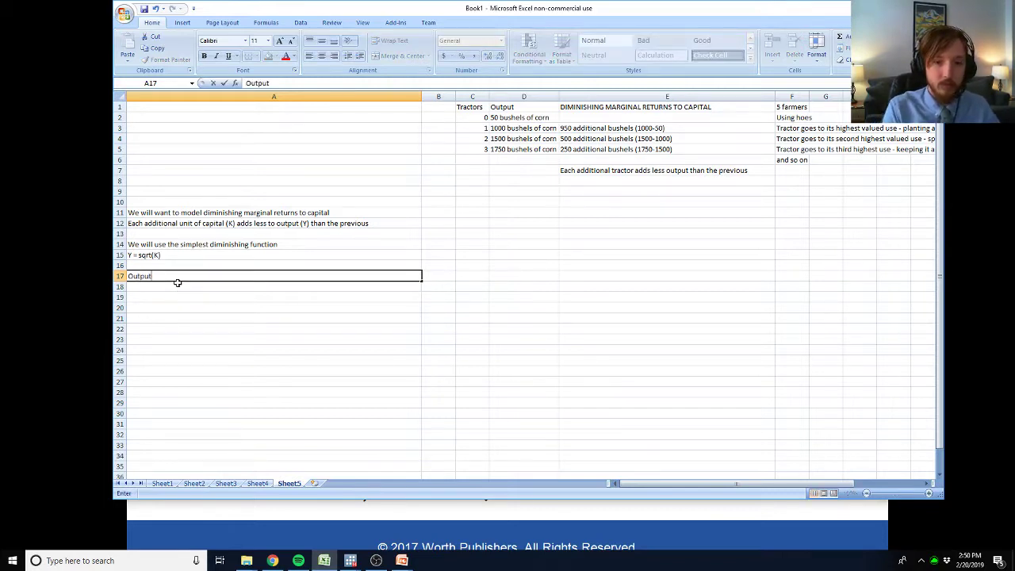
key("Tab")
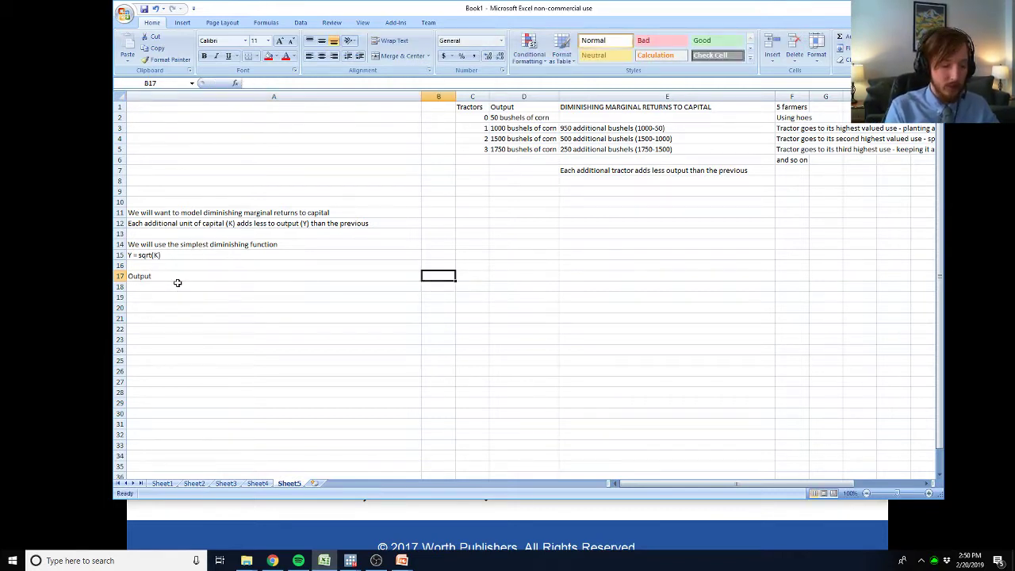
key("Left")
type("Output (")
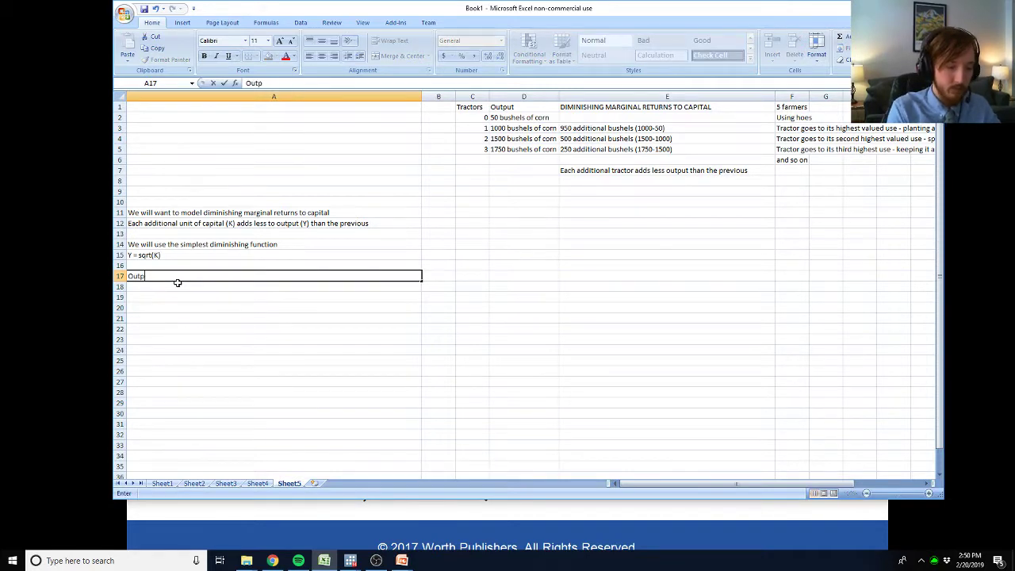
key("Tab")
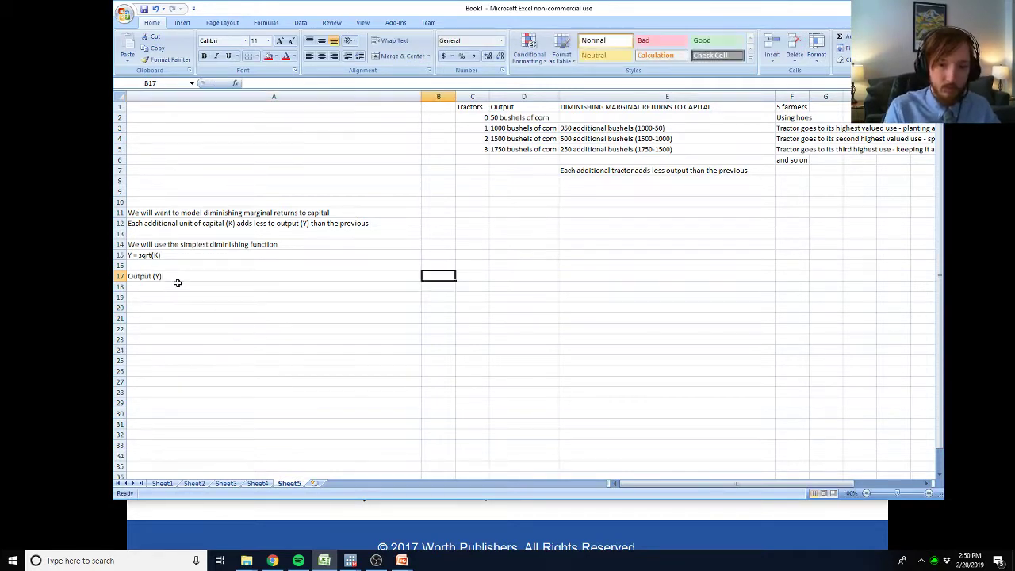
type("Capita")
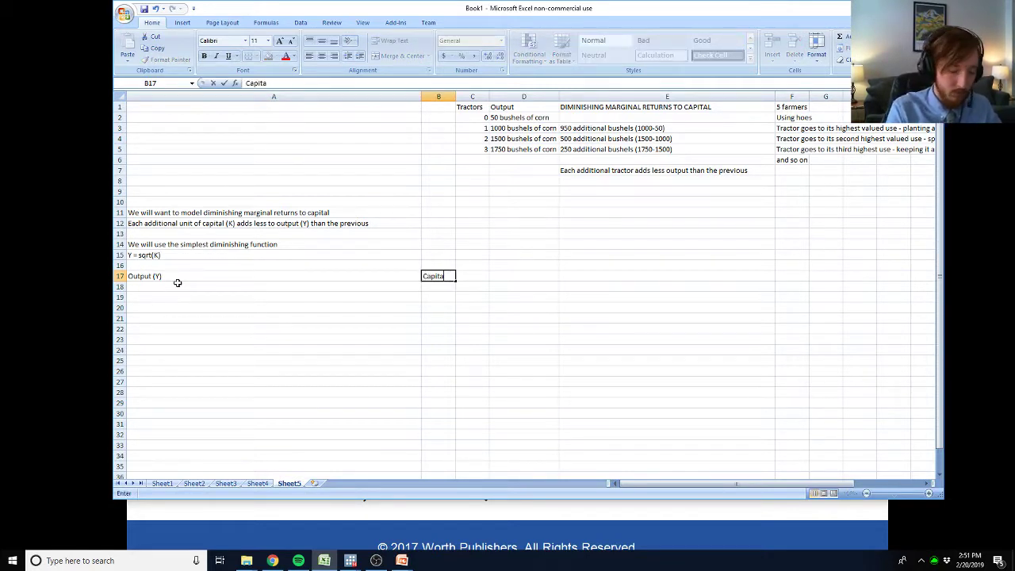
type("k (K)")
key("Tab")
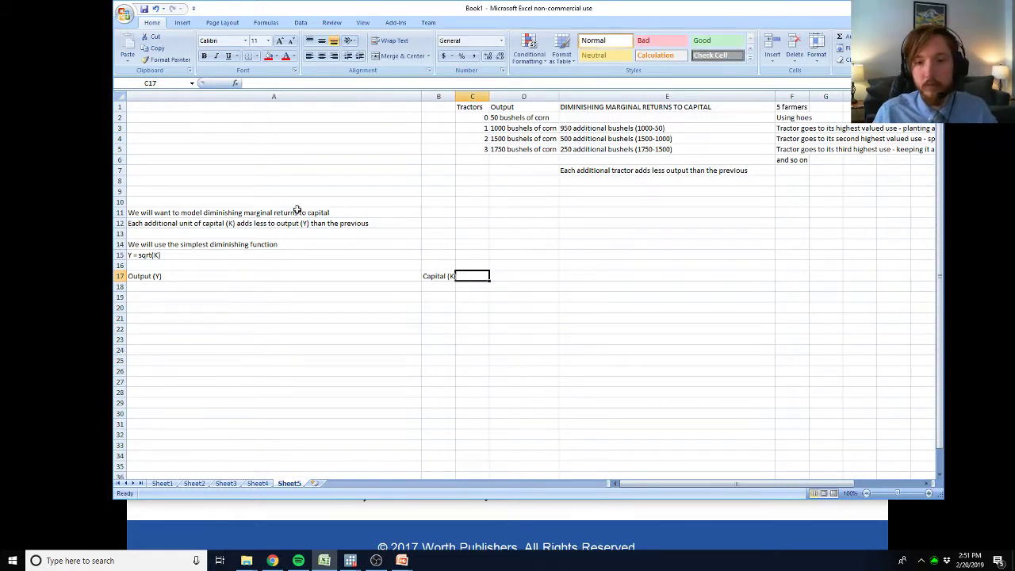
left_click_drag(456, 96, 576, 87)
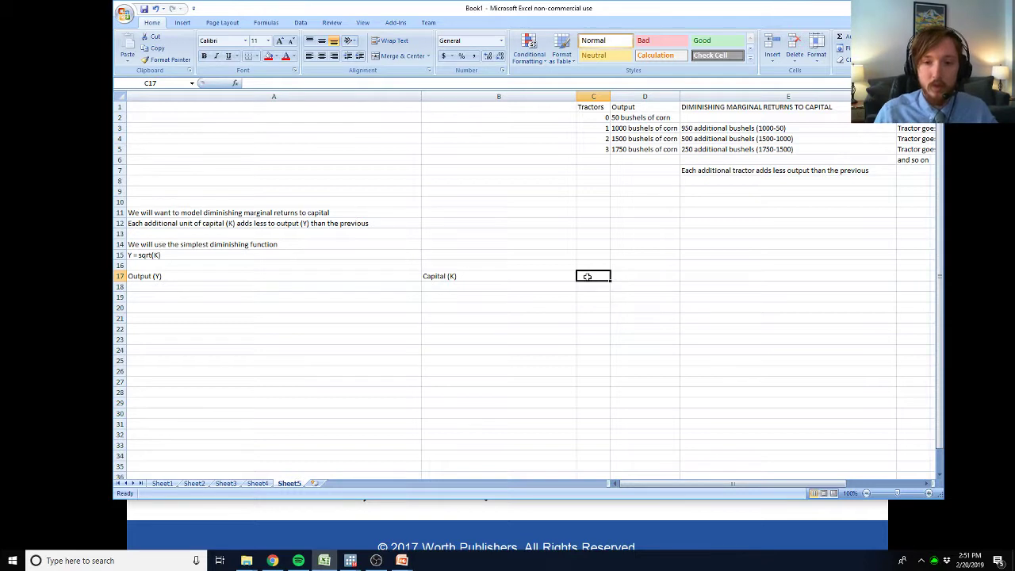
Fill the Capital (K) column with the whole numbers 0 through 9 in cells B18 to B27.
left_click(482, 287)
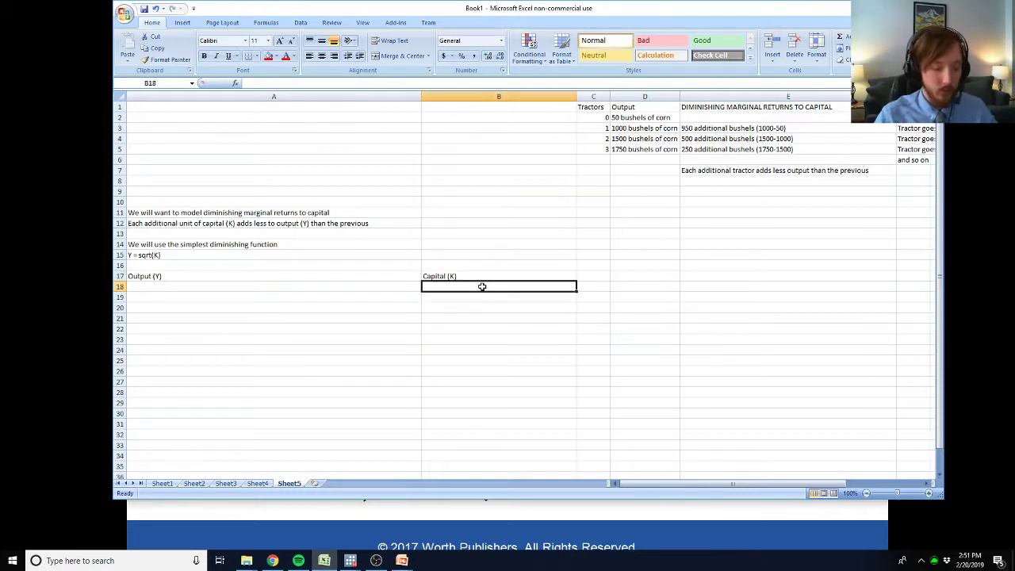
type("0")
key("Return")
type("1 ")
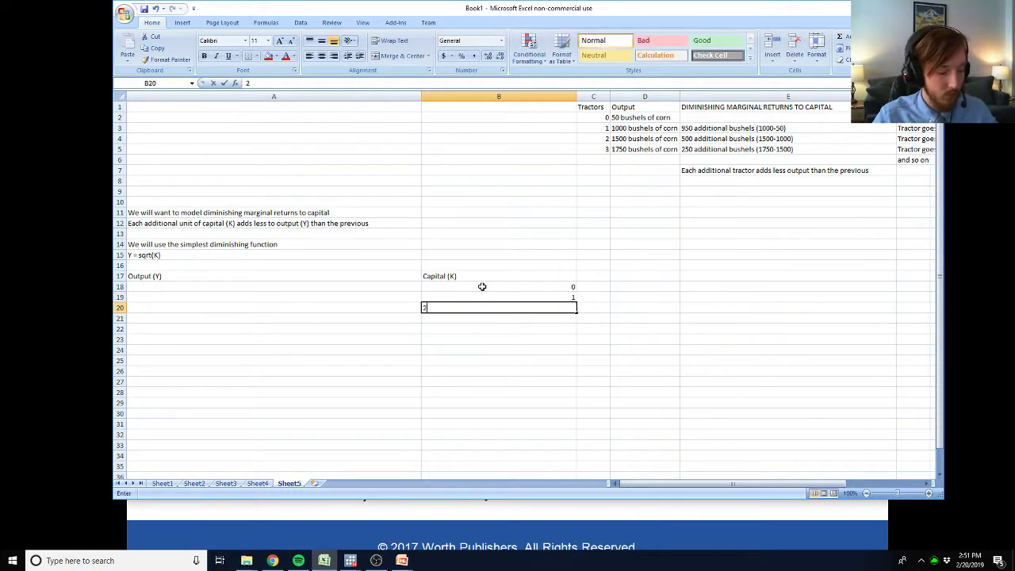
type("2 3 4 5 6 7 8")
key("Return")
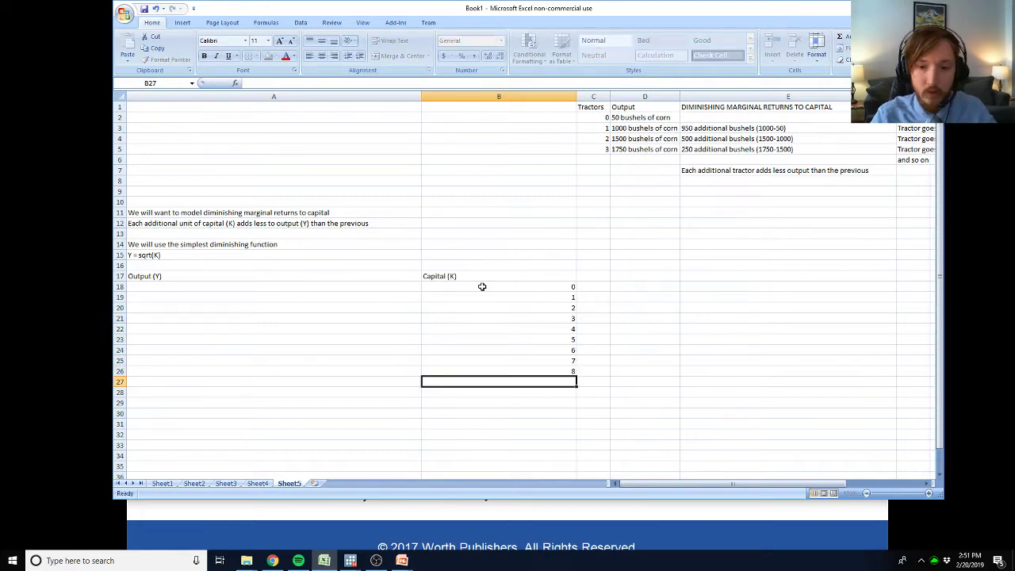
type("9")
Enter a square-root formula in A18 under Output (Y) that refers to the capital value in B18, =sqrt(B18).
key("Left")
key("Up")
key("Up")
key("Up")
key("Up")
key("Up")
key("Up")
key("Up")
key("Up")
key("Up")
key("Up")
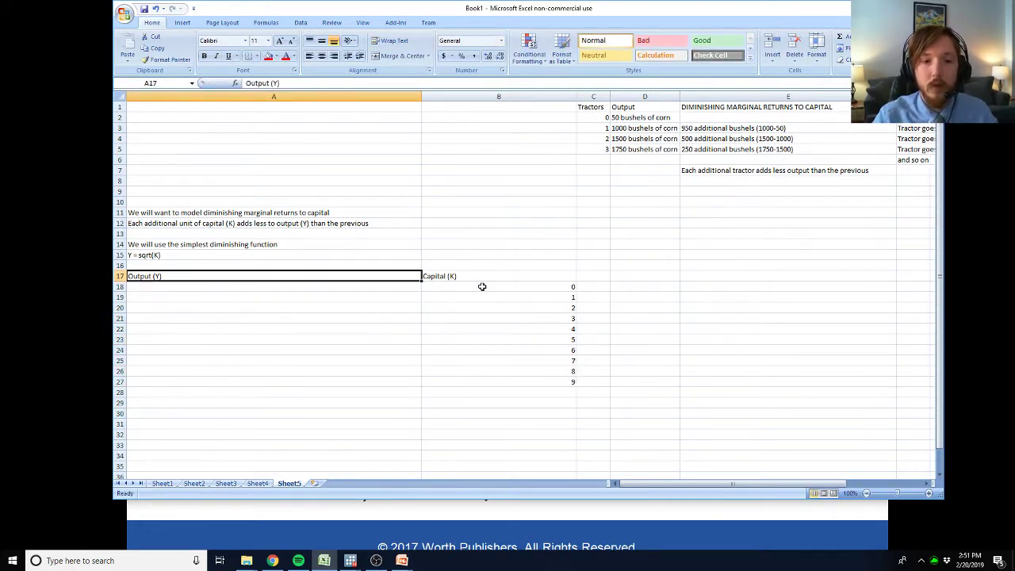
key("Down")
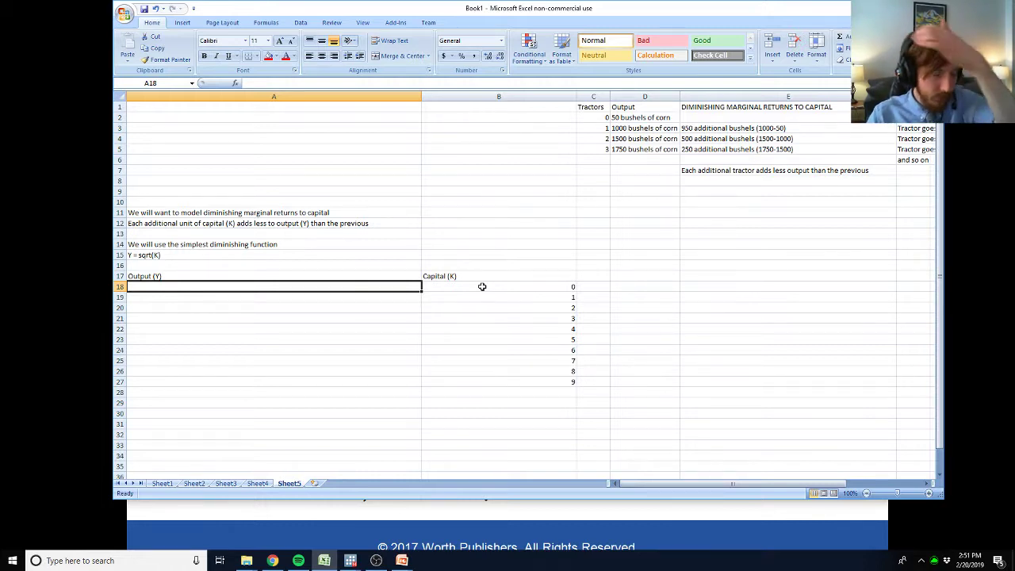
type("=")
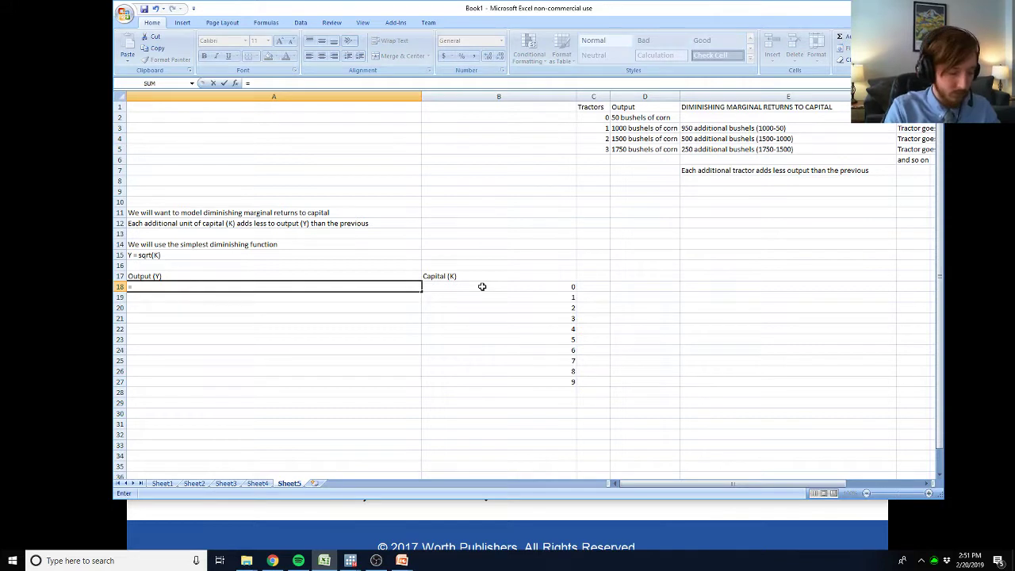
type("sqrt(")
left_click(481, 287)
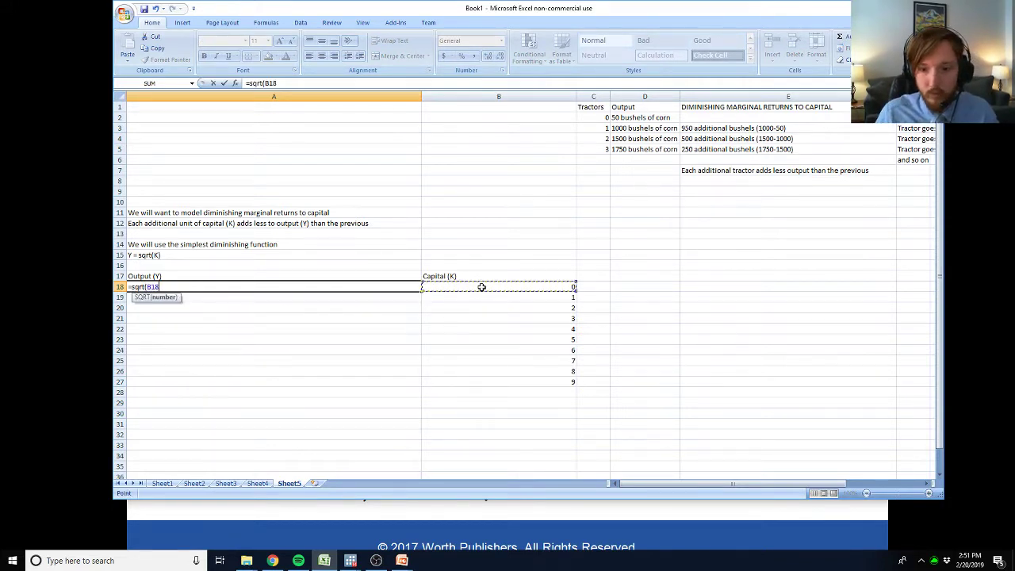
key("Return")
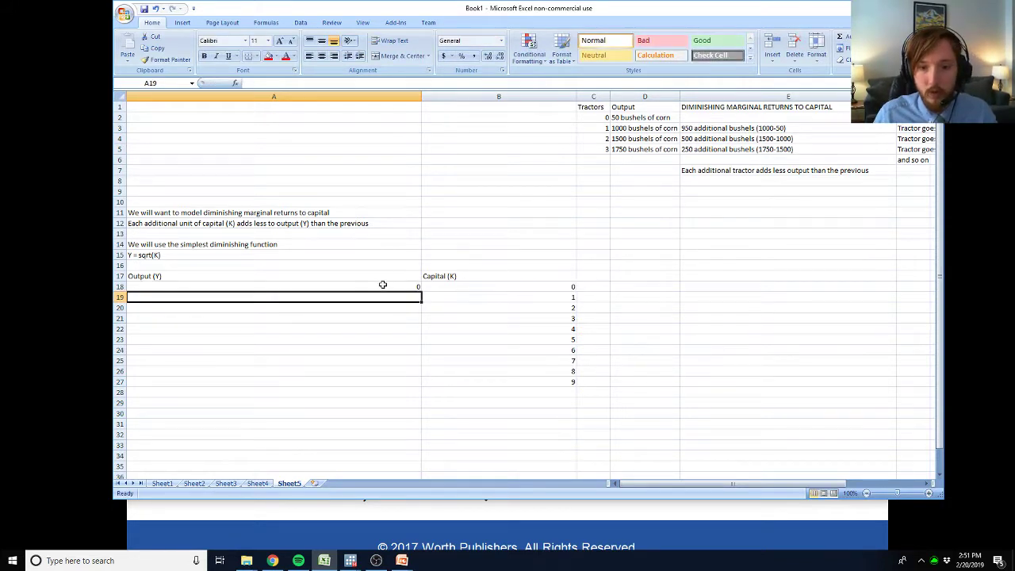
Copy the square-root formula from A18 into cells A19 to A27 of the Output (Y) column.
left_click(384, 285)
key("ctrl+c")
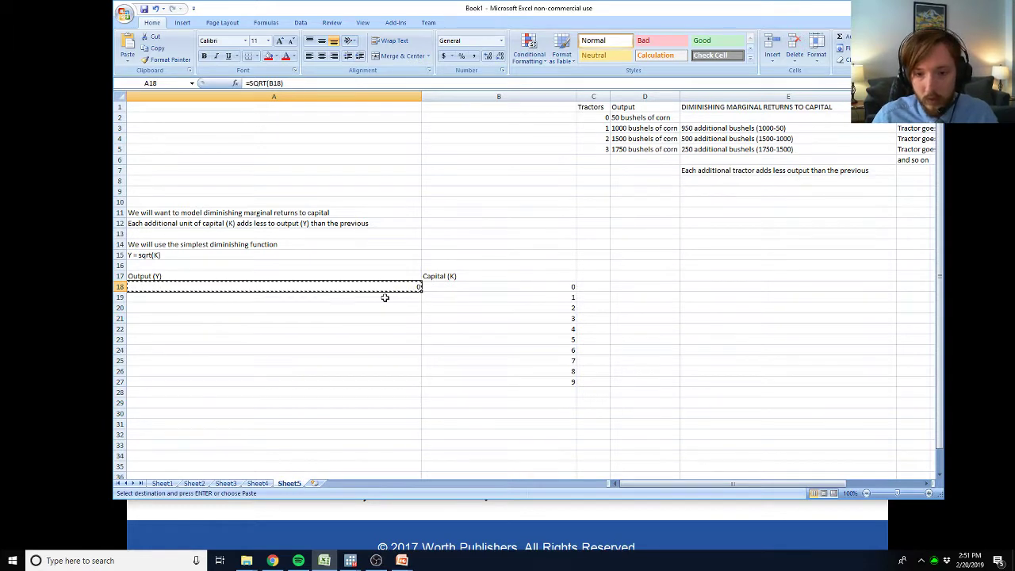
left_click_drag(383, 294, 376, 382)
key("ctrl+v")
left_click(352, 431)
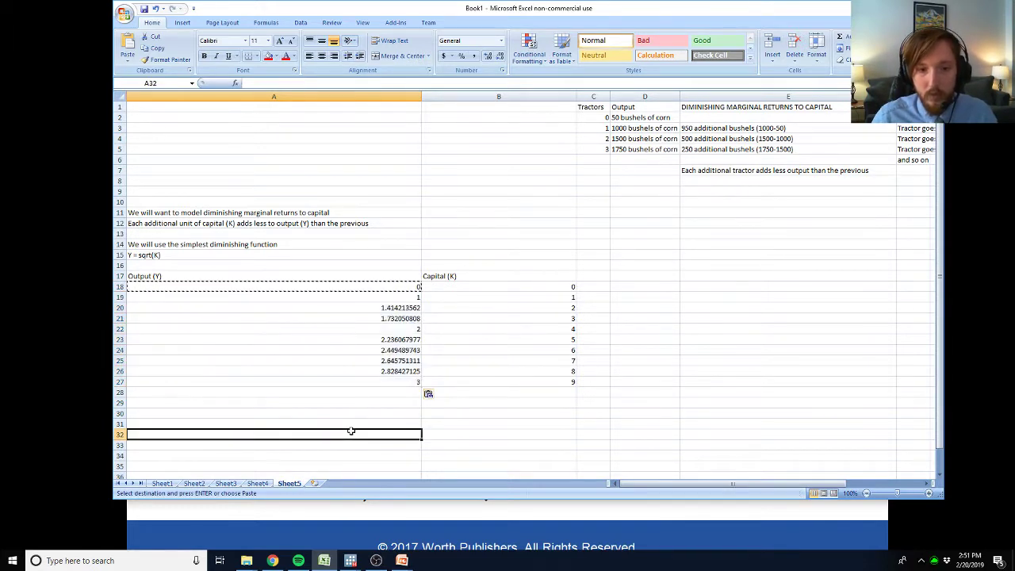
left_click(504, 421)
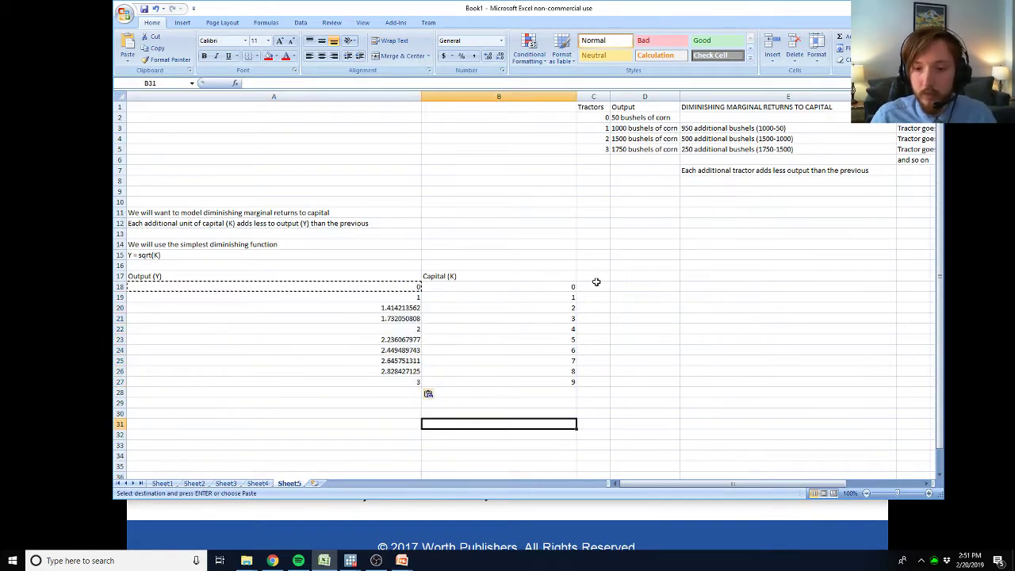
Add the column header "Marginal product of capital" in cell D17.
left_click(647, 288)
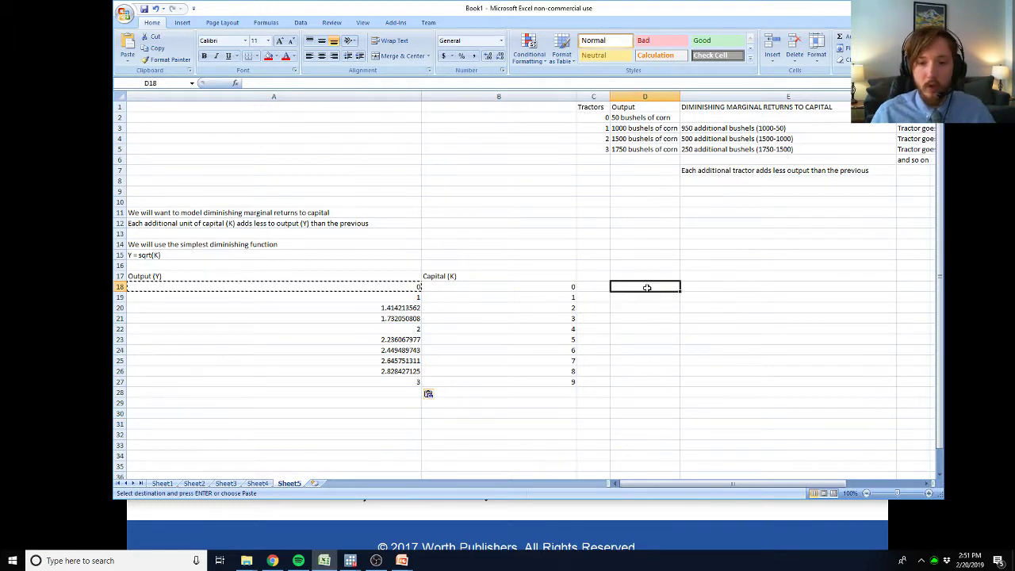
key("Up")
type("Marginal")
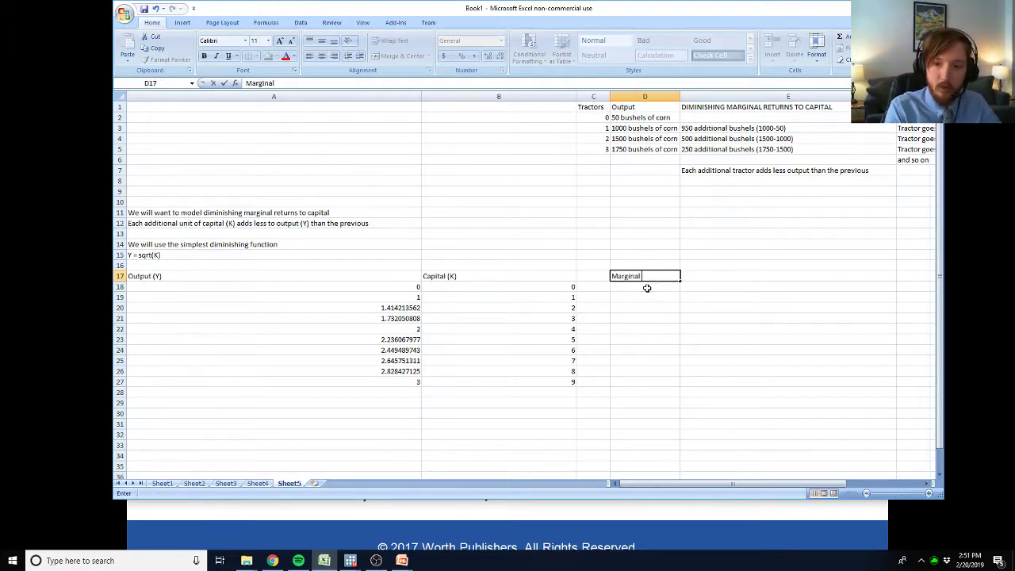
type(" product of")
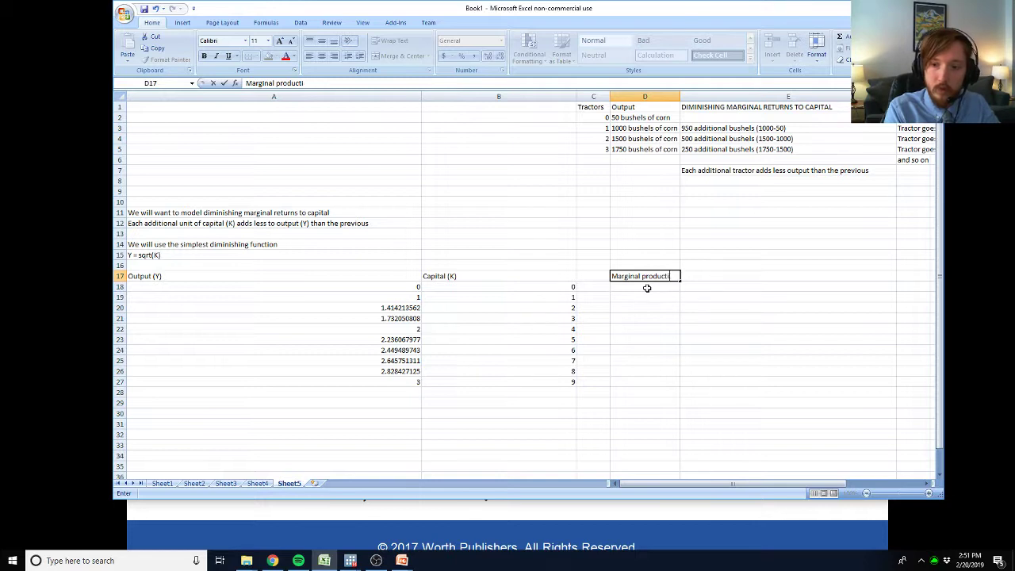
type(" capiut")
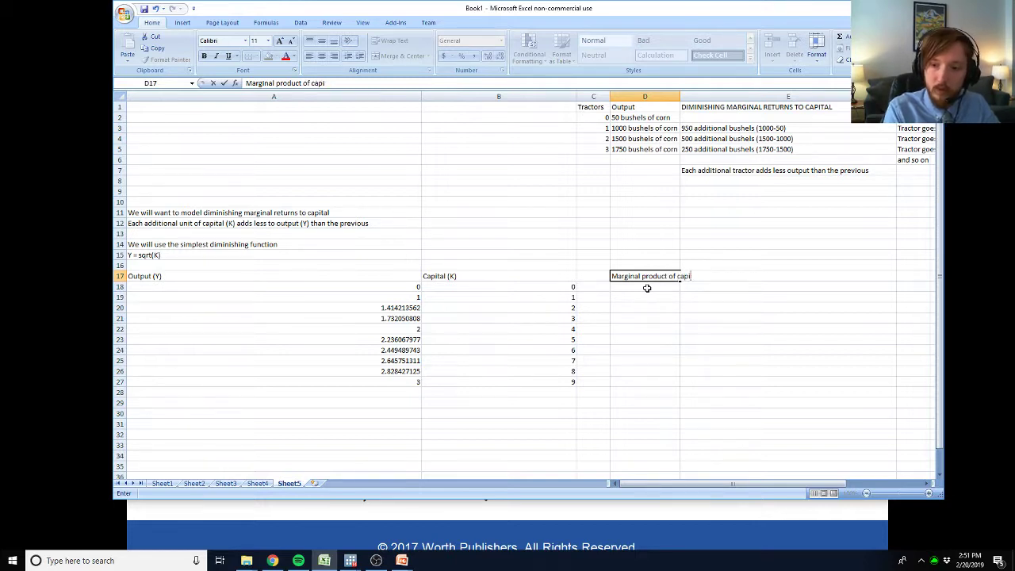
type("tal")
key("Return")
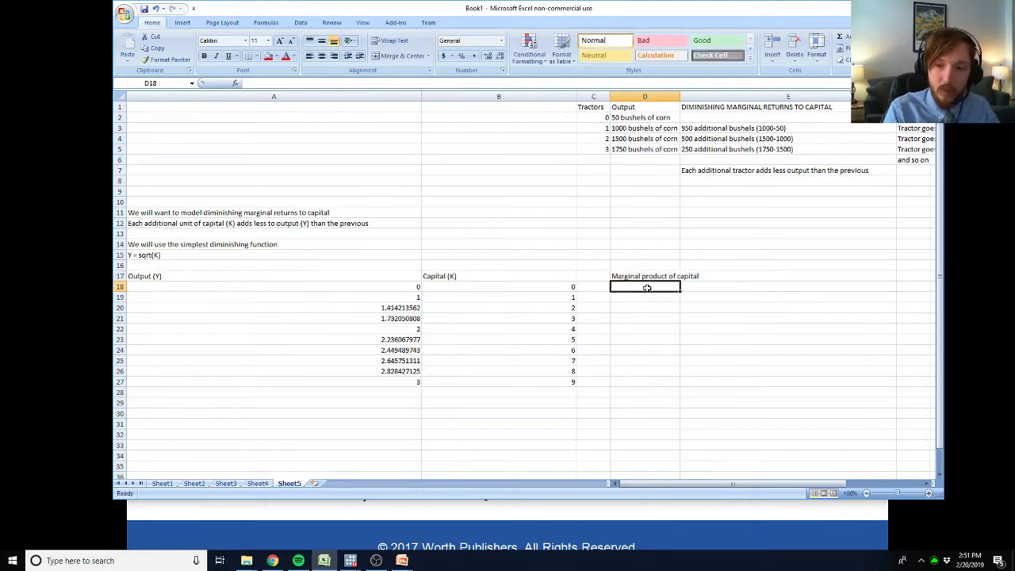
Enter a formula in D19 that subtracts the previous output from the current output, =A19-A18.
key("Return")
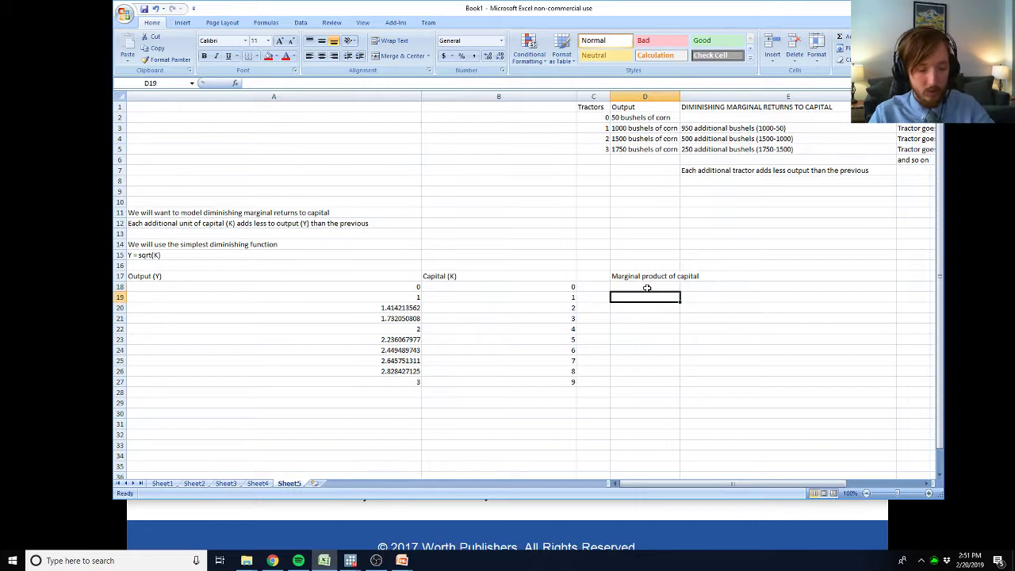
type("=")
key("Left")
key("Left")
key("Left")
type("-")
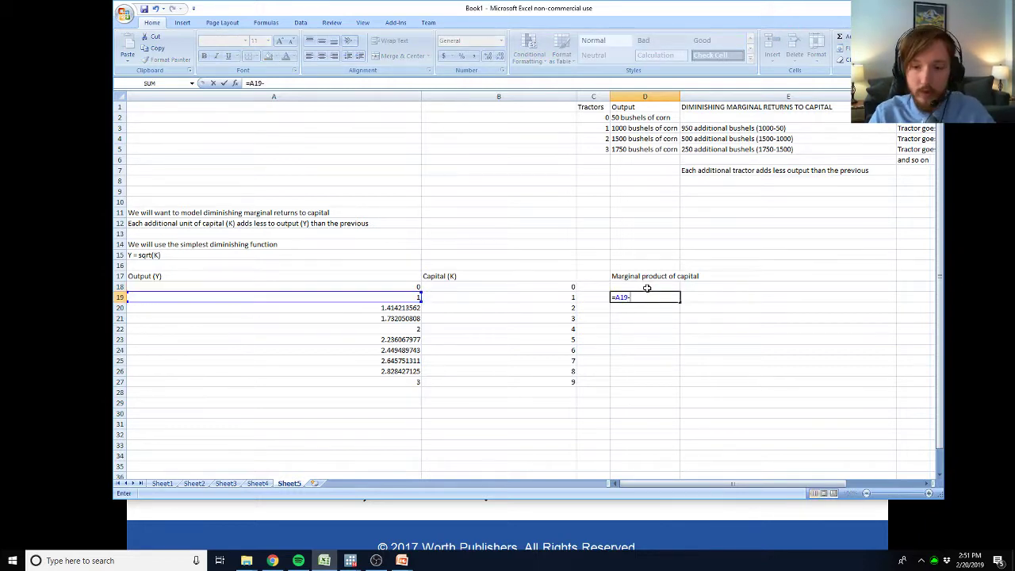
key("Left")
key("Left")
key("Left")
key("Up")
key("Return")
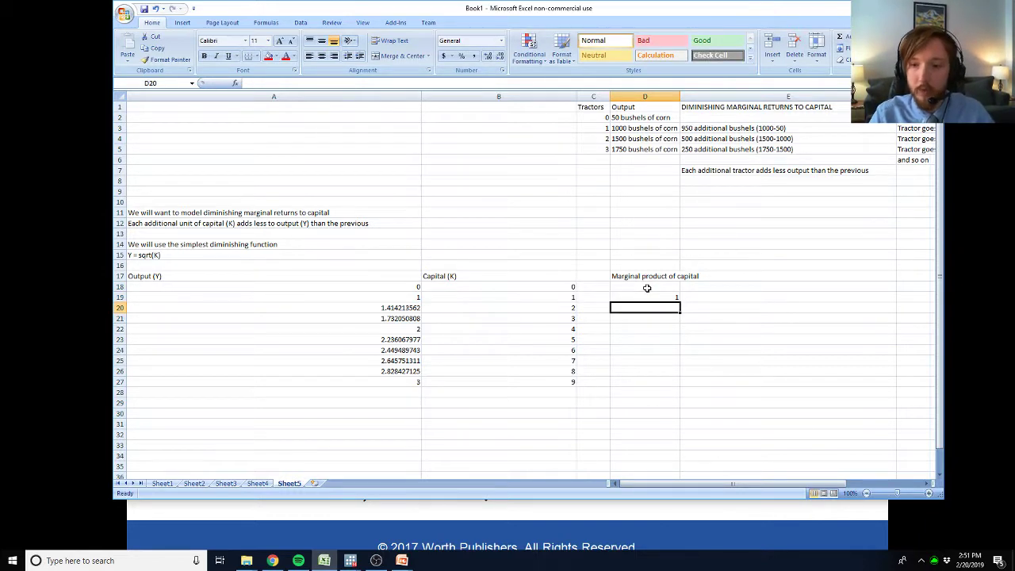
Copy the marginal product formula from D19 into cells D20 to D27.
left_click(646, 296)
key("ctrl+c")
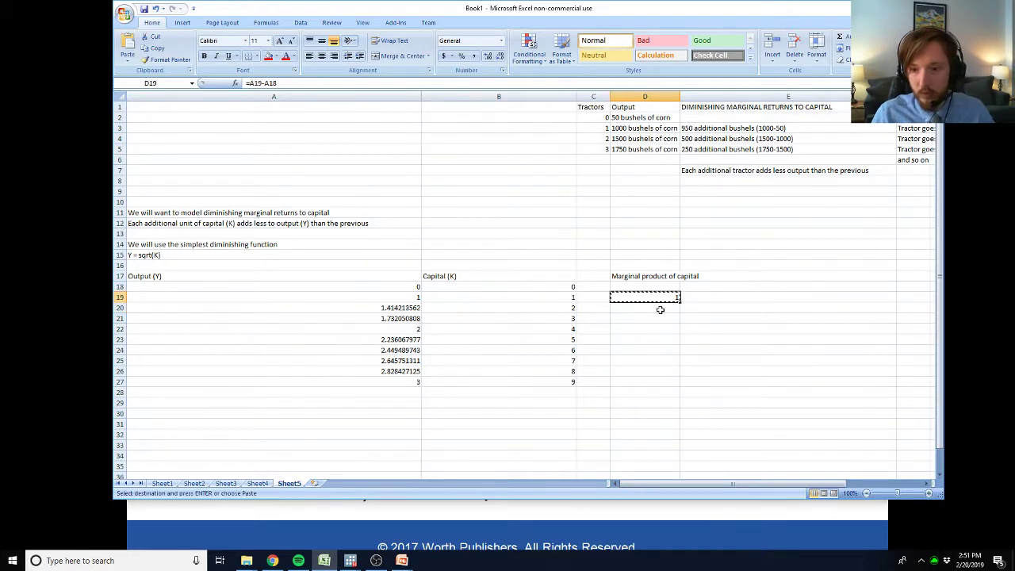
left_click_drag(660, 310, 645, 381)
key("ctrl+v")
left_click(585, 421)
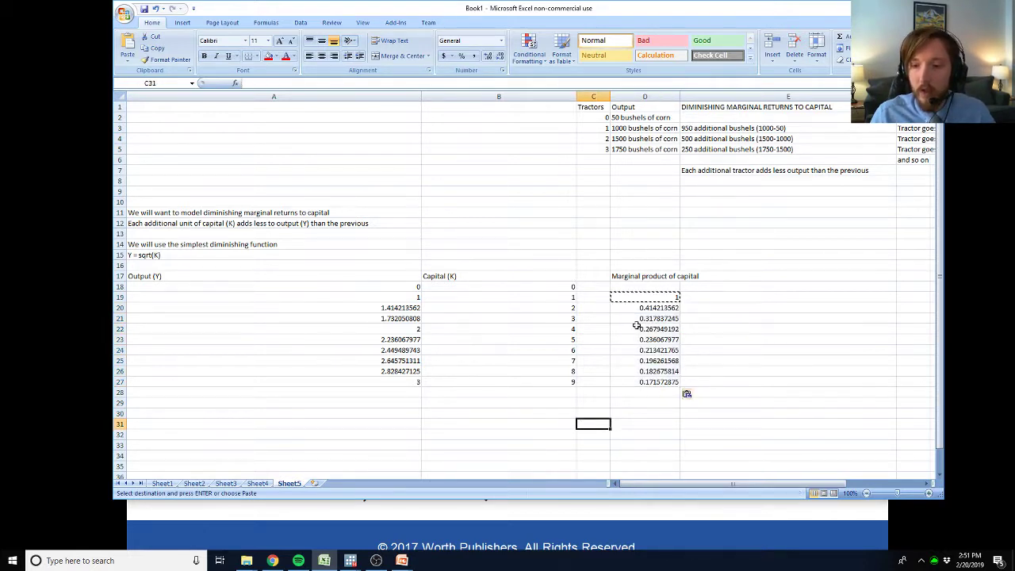
Examine how output and the marginal product of capital change row by row for the first three units of capital.
left_click(709, 291)
left_click(668, 299)
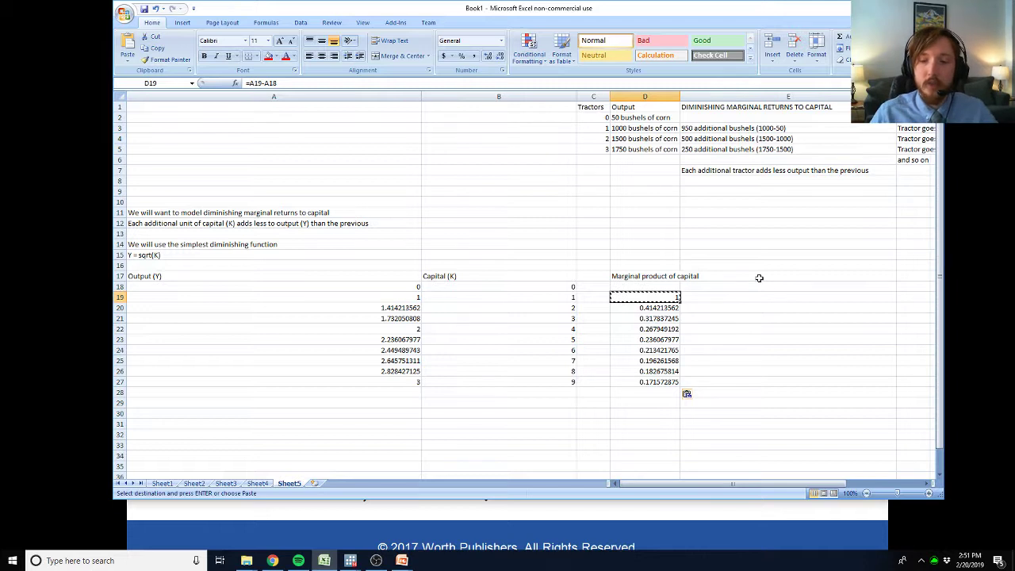
key("Left")
key("Left")
key("Left")
key("Up")
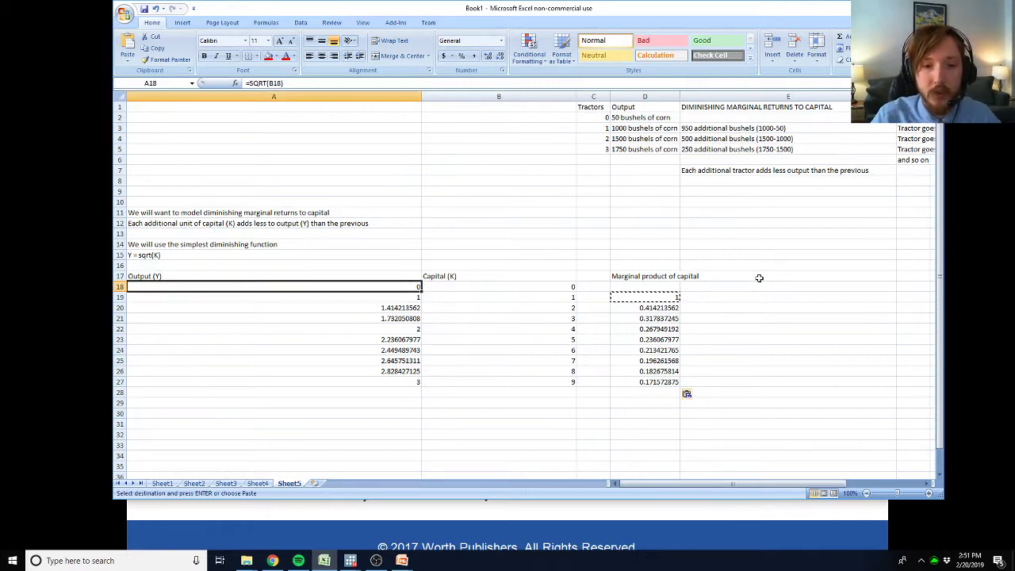
key("Down")
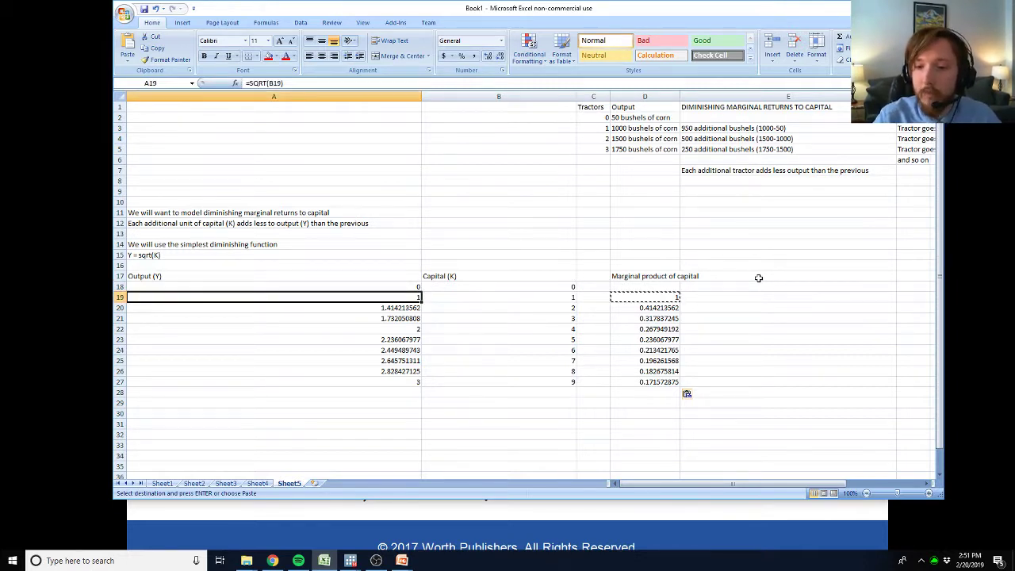
key("Right")
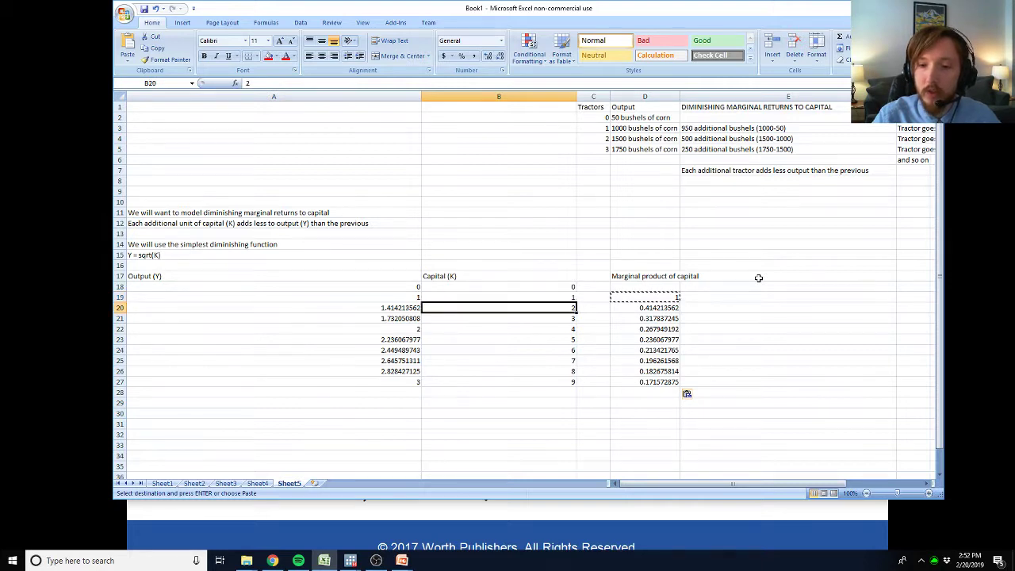
key("Left")
key("Down")
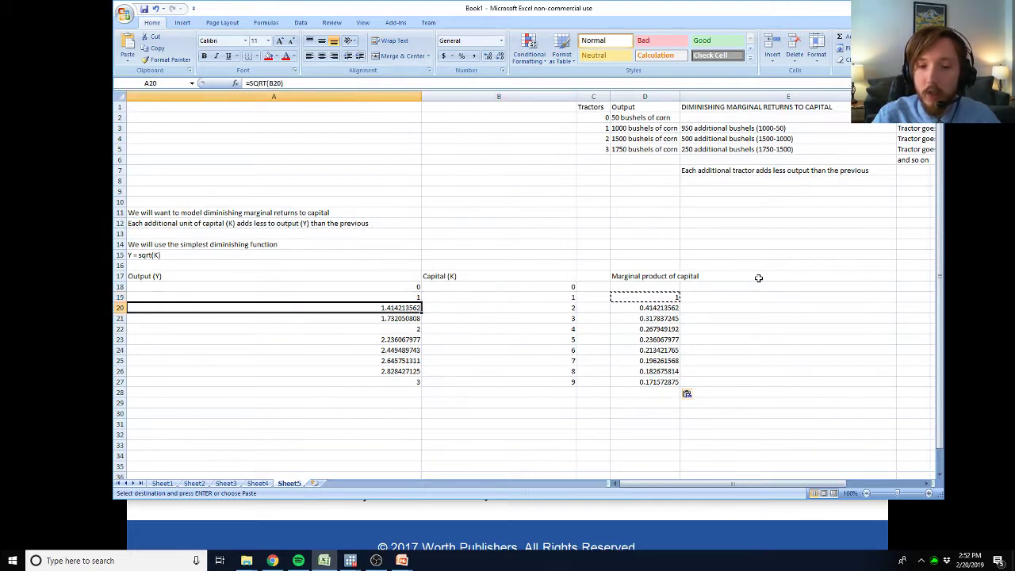
key("Right")
key("Right")
key("Right")
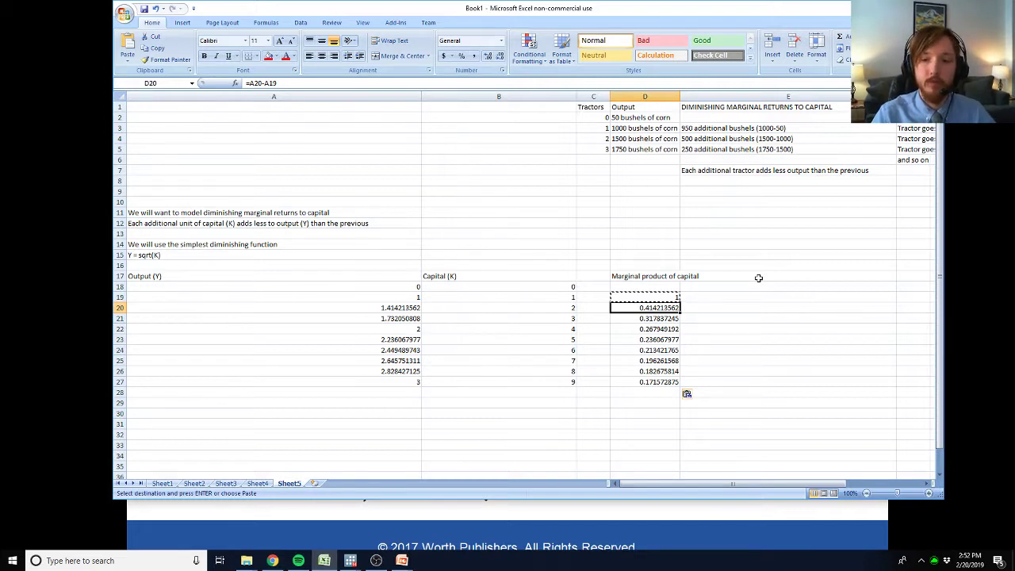
key("Left")
key("Left")
key("Left")
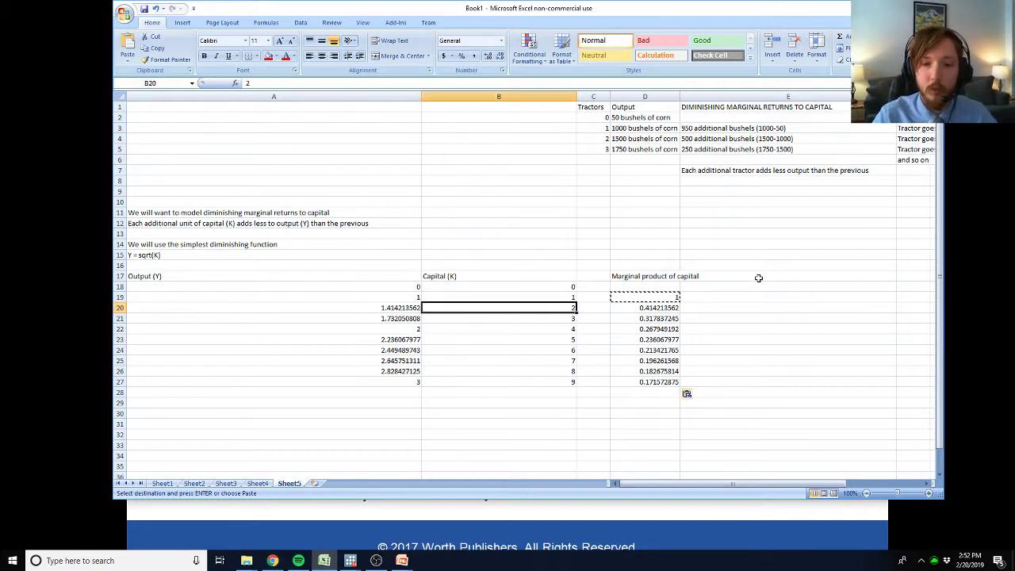
key("Down")
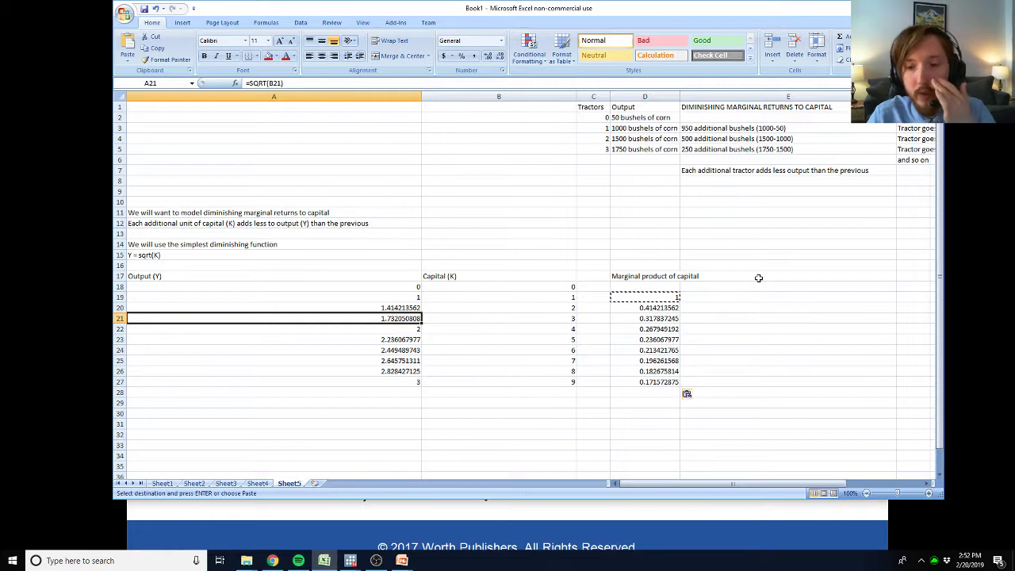
key("Right")
key("Left")
key("Right")
key("Right")
key("Right")
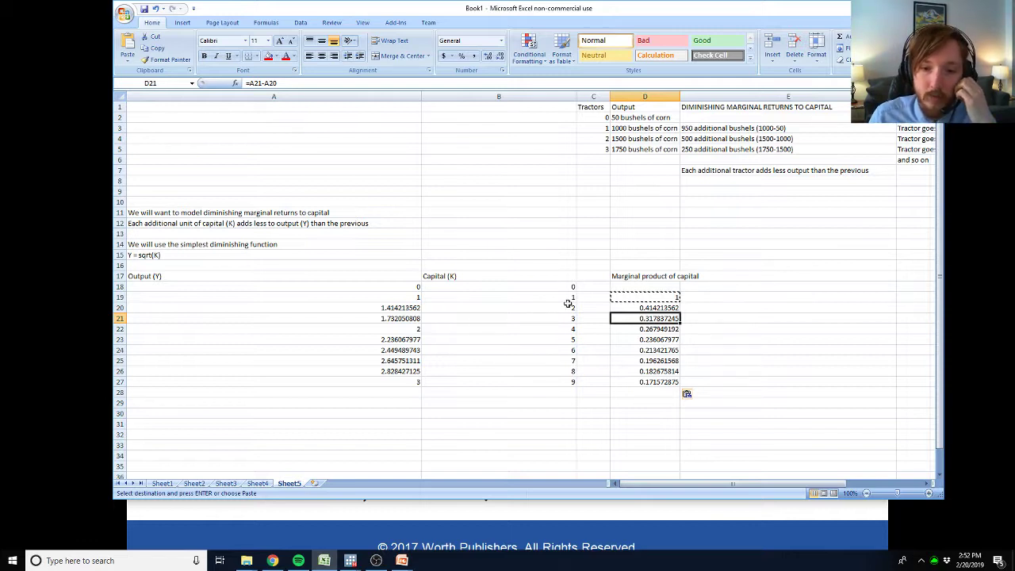
left_click(684, 330)
Enter the note "We see diminishing returns to capital. We get less additional output from each additional unit of capital" in D29.
left_click(647, 401)
type("W")
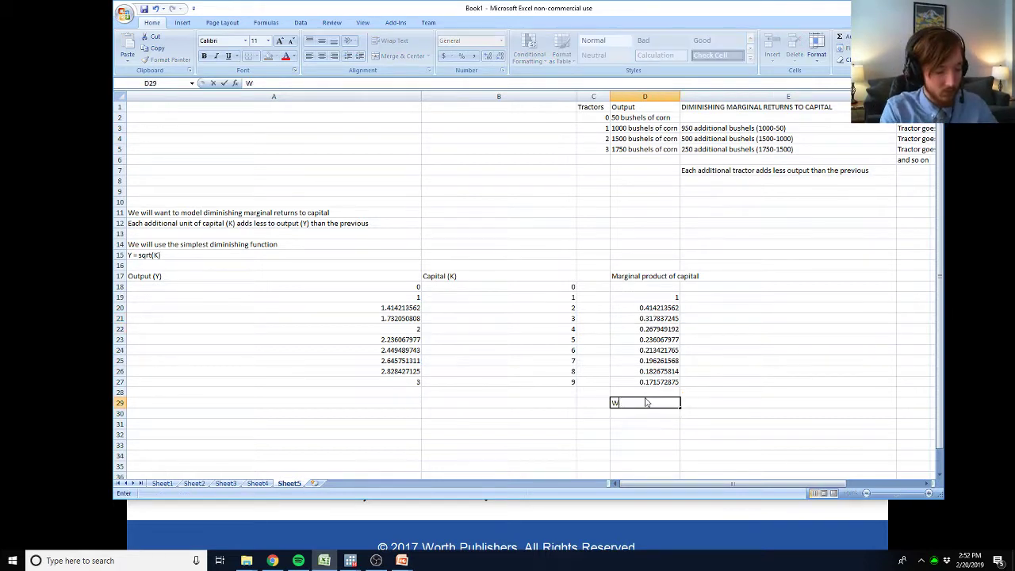
type("e see diminishi")
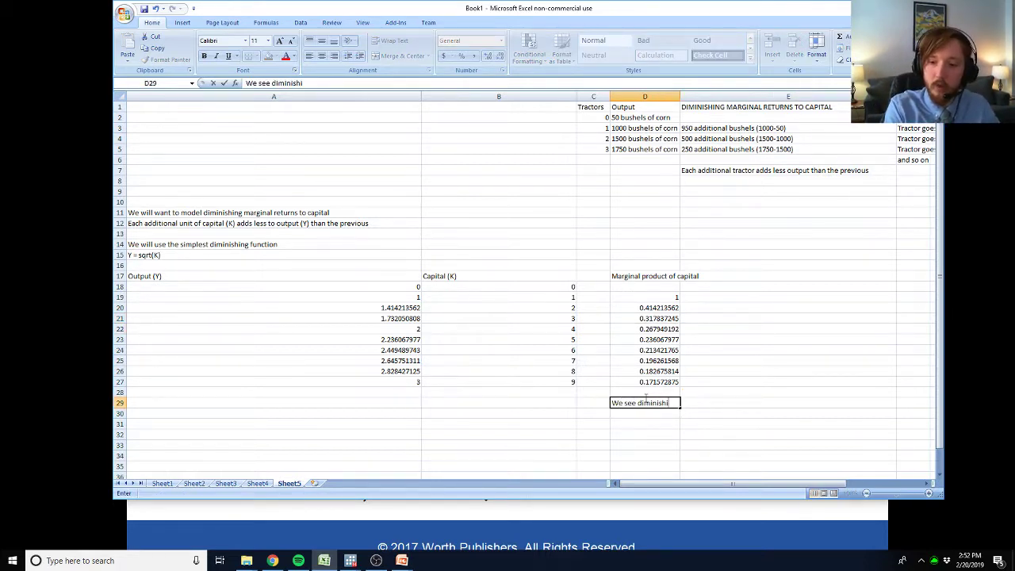
type("ng returns to capital")
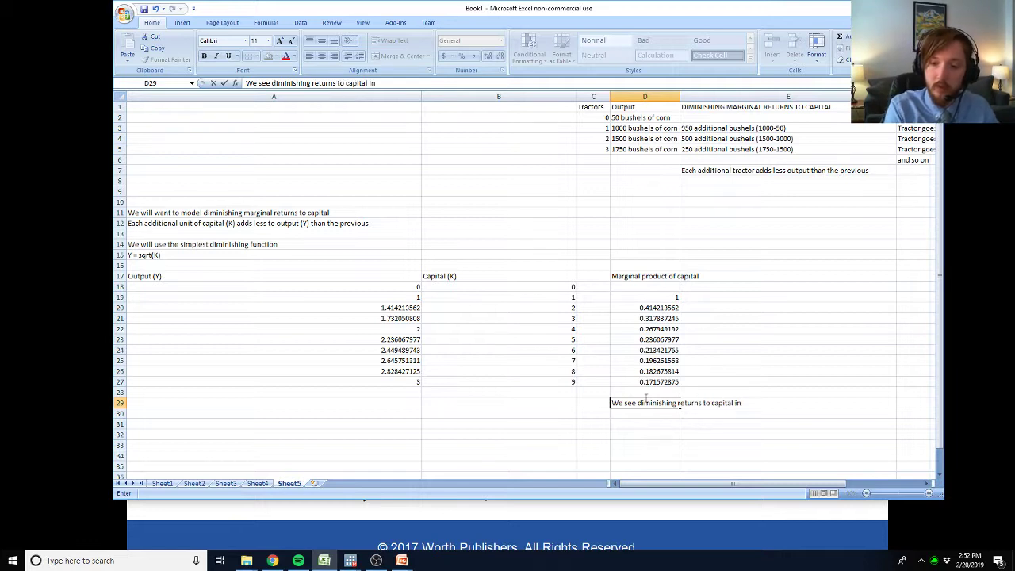
key("BackSpace")
type(".")
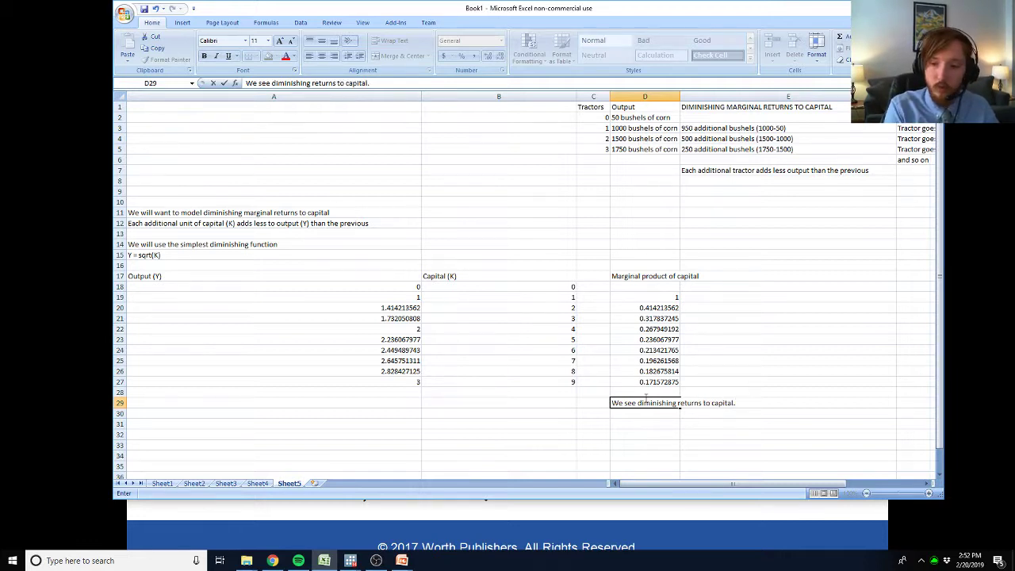
type("  We get less additi")
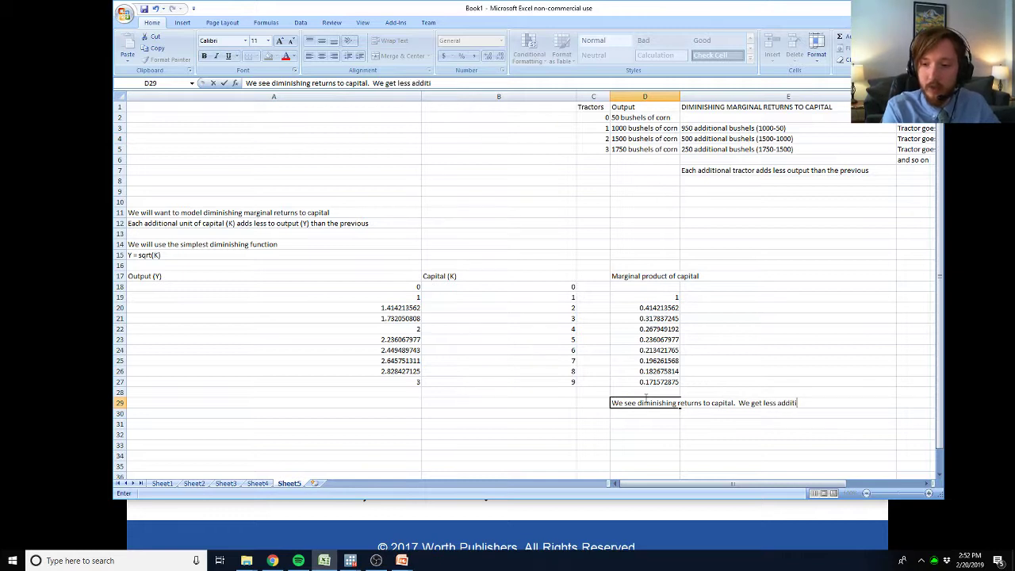
type("onal output ")
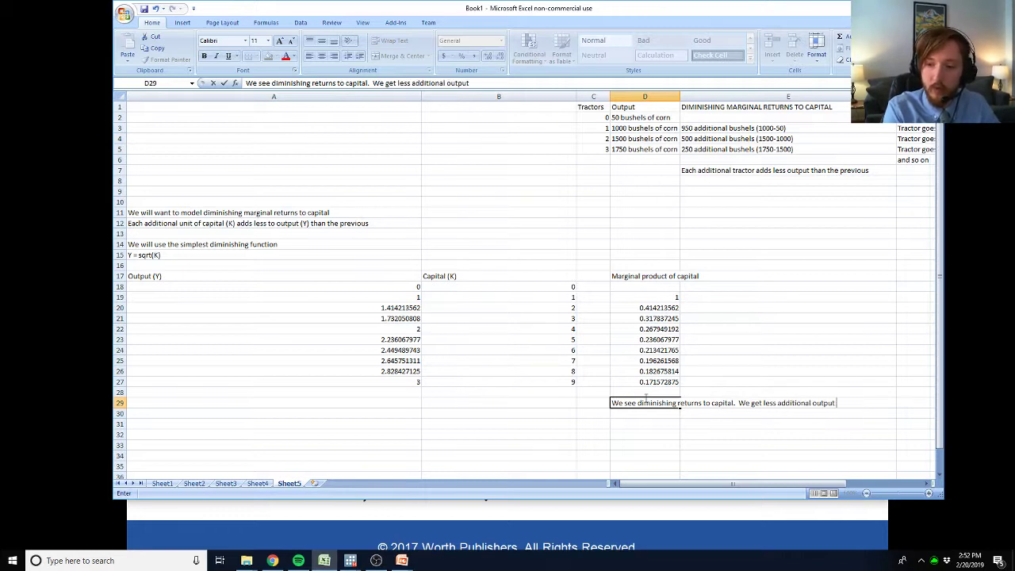
type("from each additional")
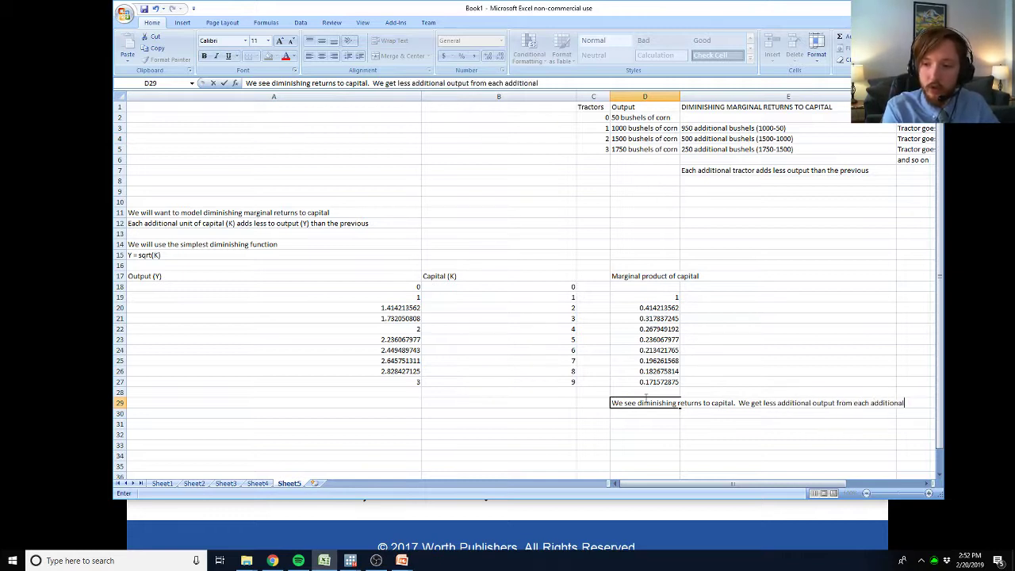
type(" unit of capital")
key("Return")
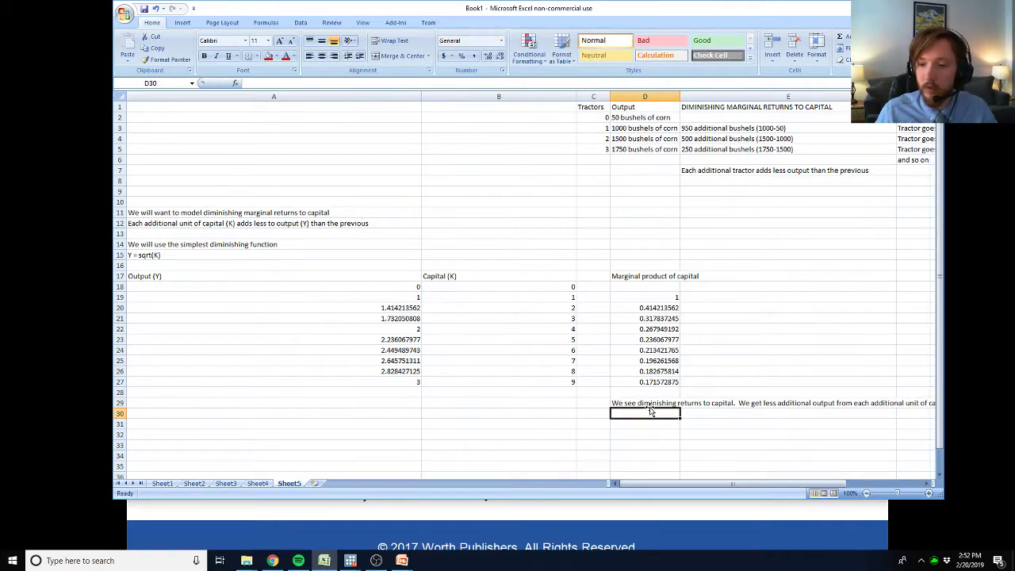
Wrap the text of the diminishing returns note in cell D29 and deselect the cell.
left_click(648, 404)
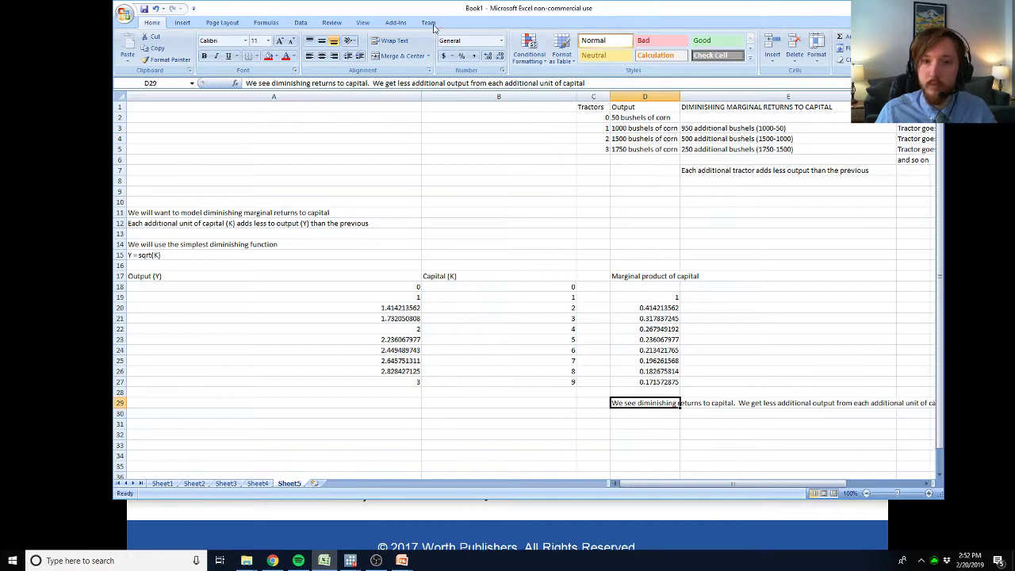
left_click(389, 44)
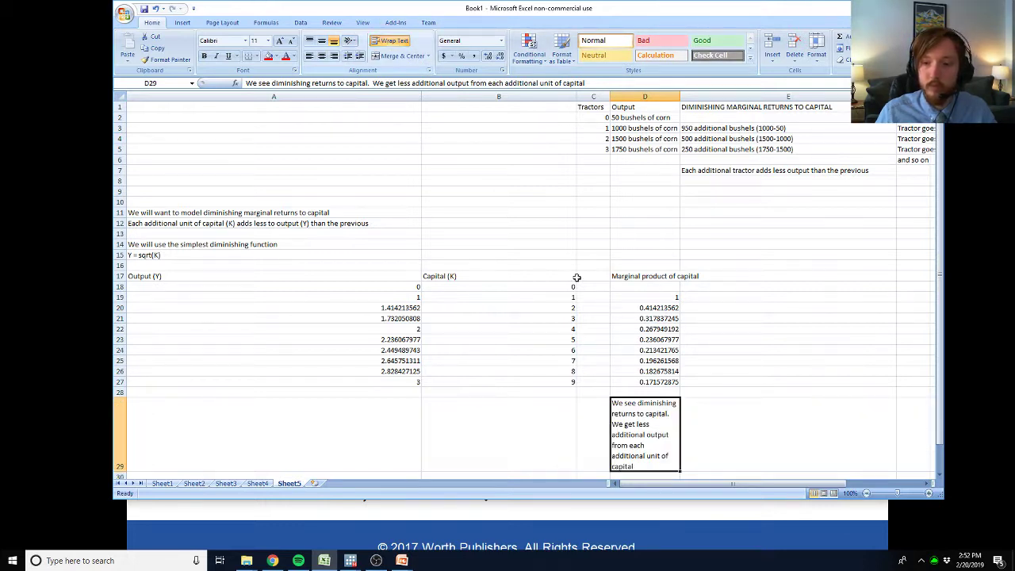
left_click(499, 430)
left_click(281, 318)
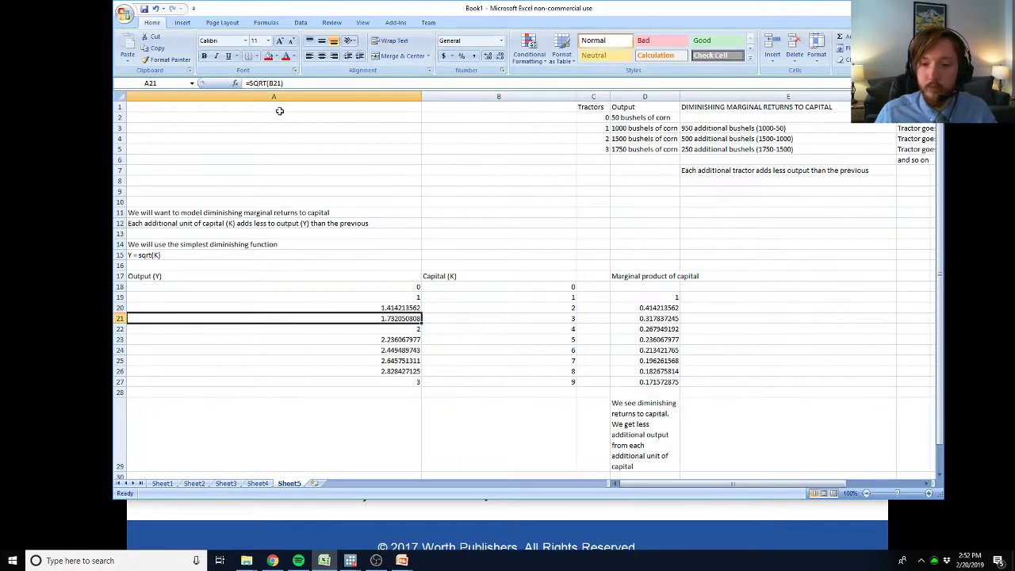
left_click(330, 168)
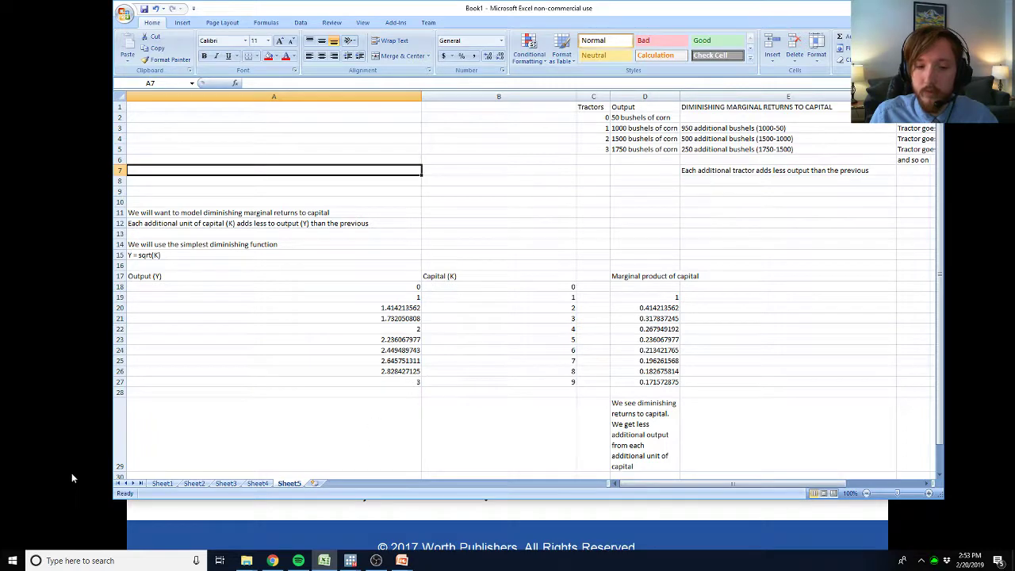
Switch to the PowerPoint slide show and view the Diminishing Returns graph slide after the Solow Model production function slide.
left_click(92, 457)
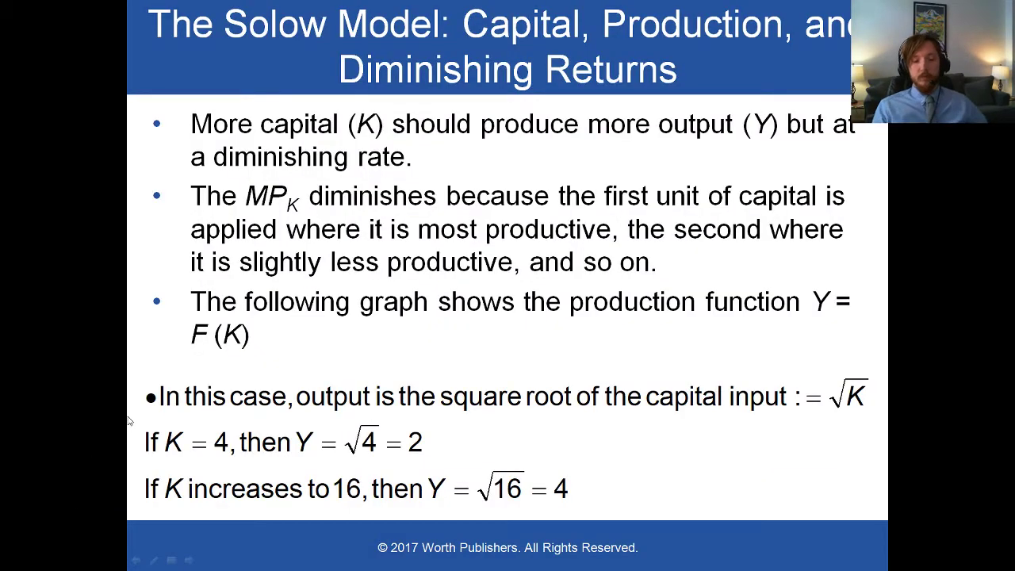
left_click(336, 498)
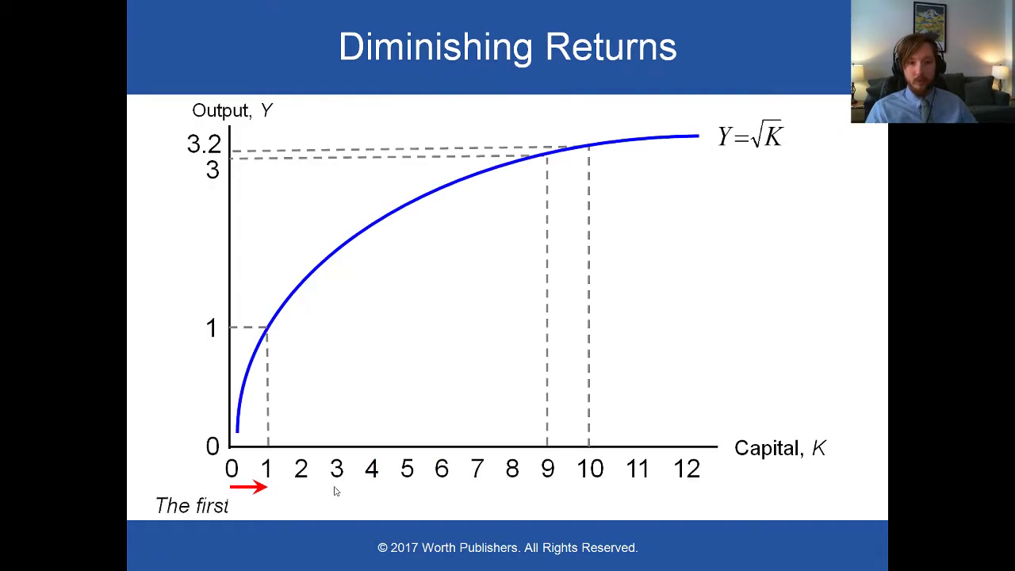
left_click(201, 451)
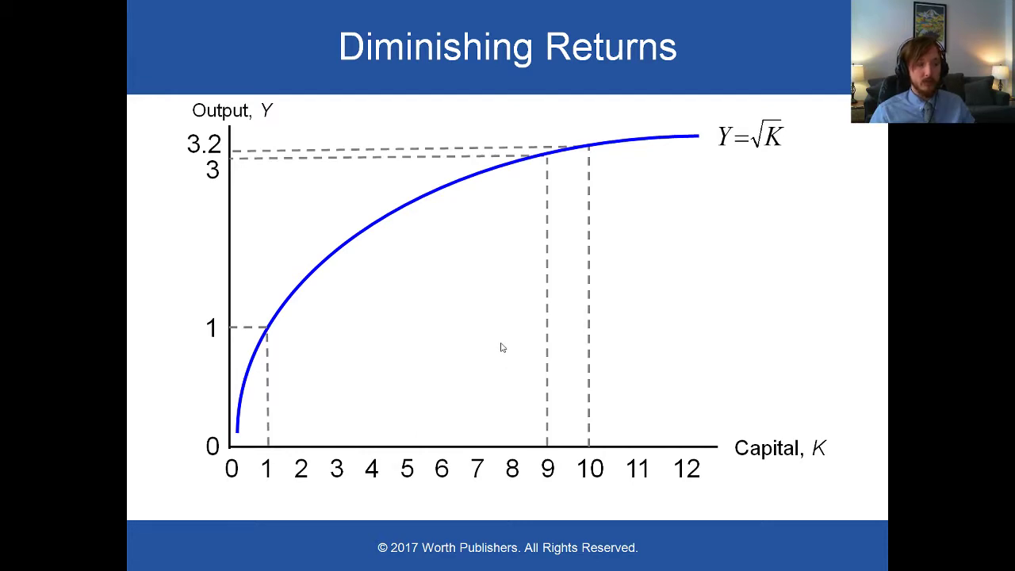
key("Left")
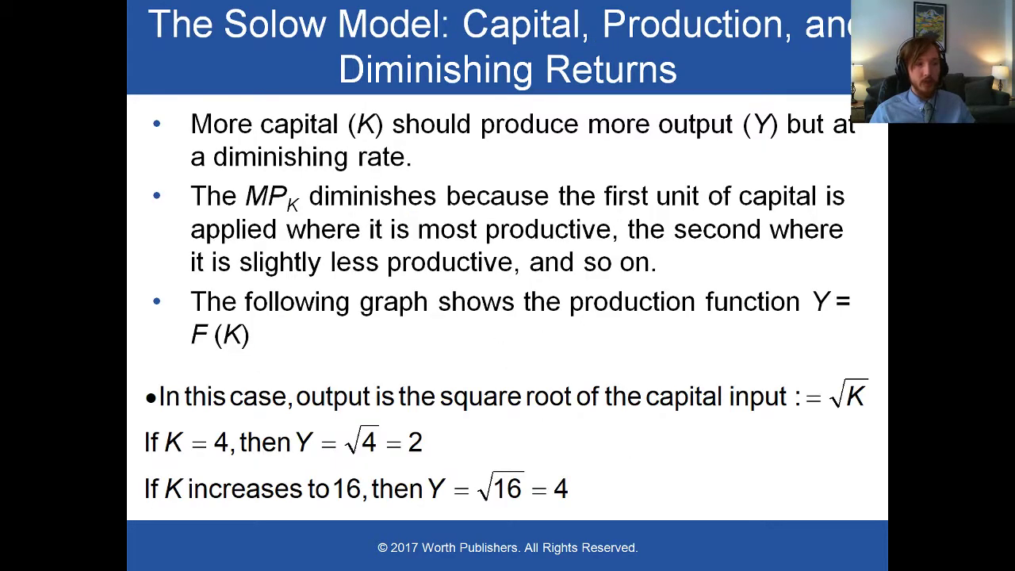
key("Right")
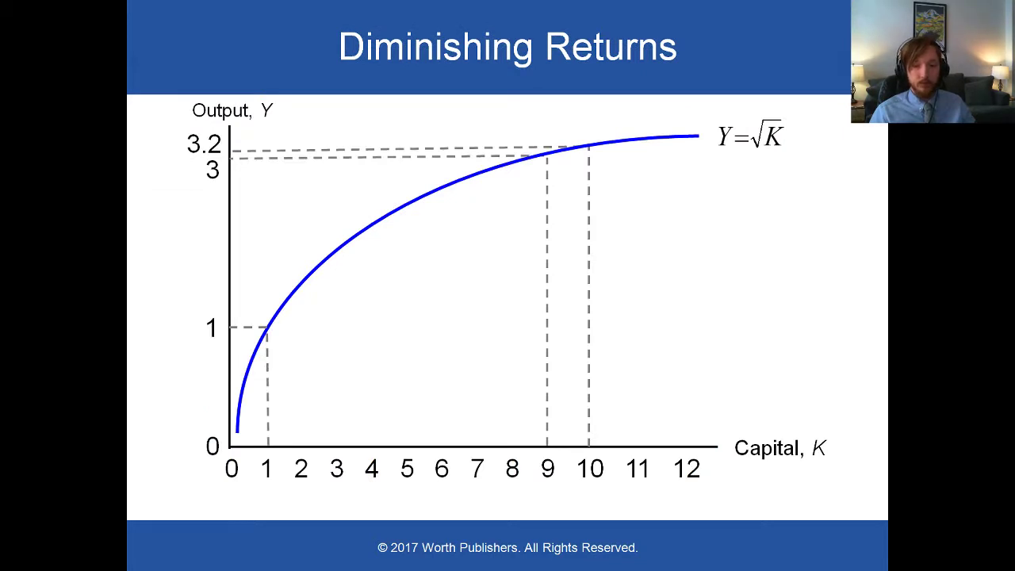